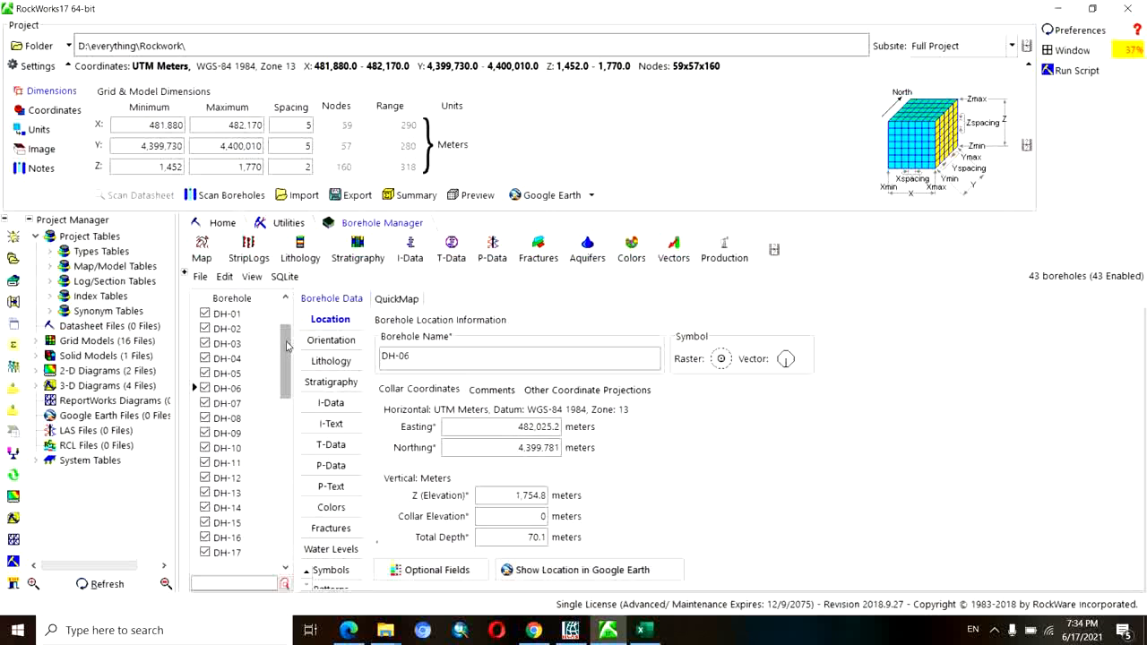
# Review borehole DH-01's lithology intervals and the project's lithology types table with its G-values, patterns and densities.
pyautogui.moveTo(286, 345); pyautogui.dragTo(287, 313)
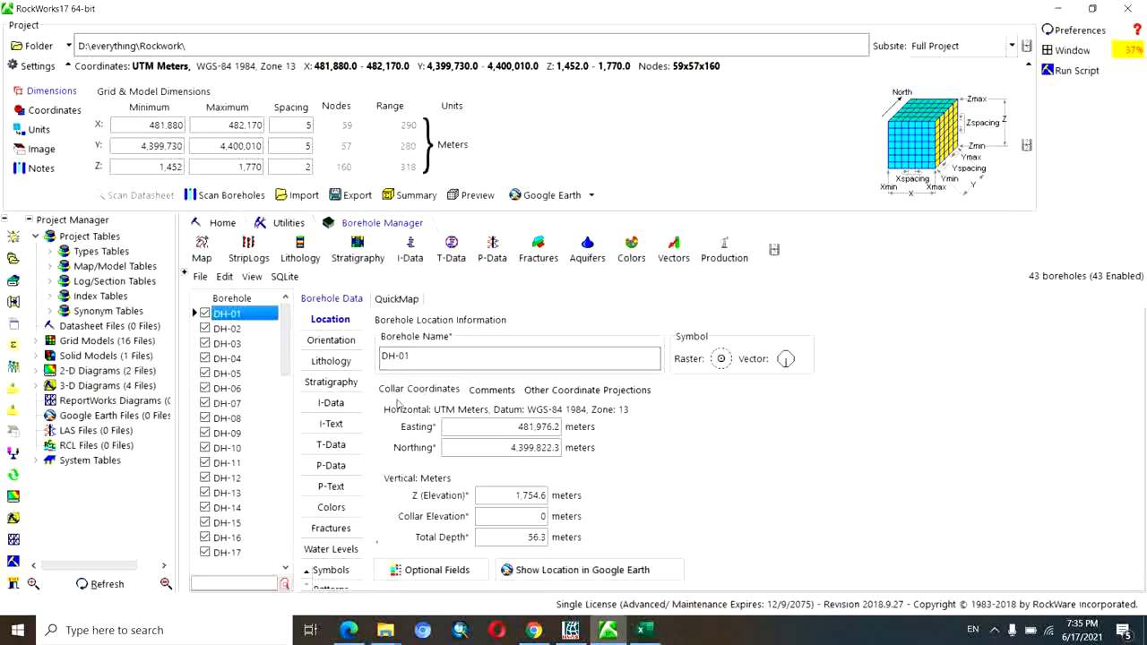
pyautogui.click(331, 361)
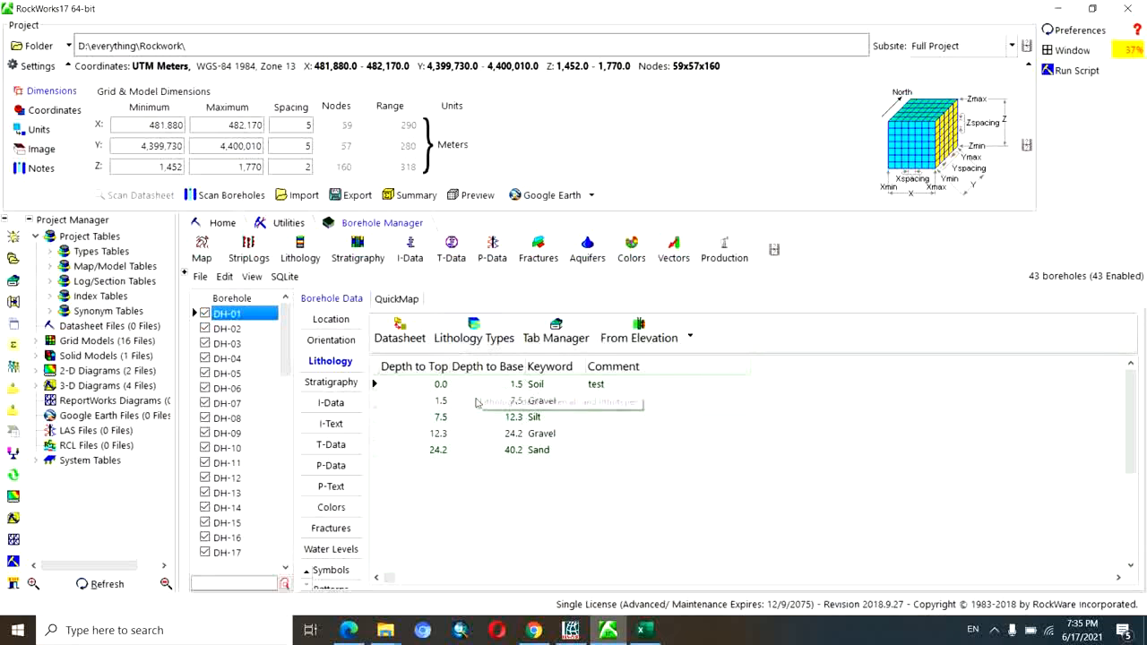
pyautogui.click(478, 338)
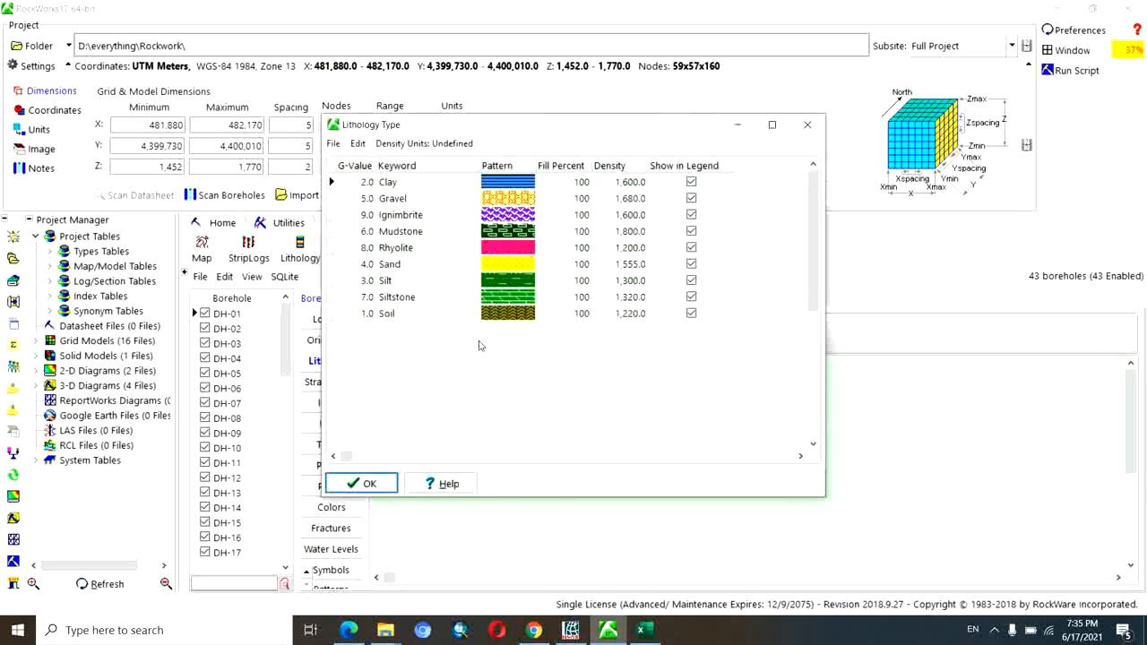
pyautogui.moveTo(453, 129); pyautogui.dragTo(518, 118)
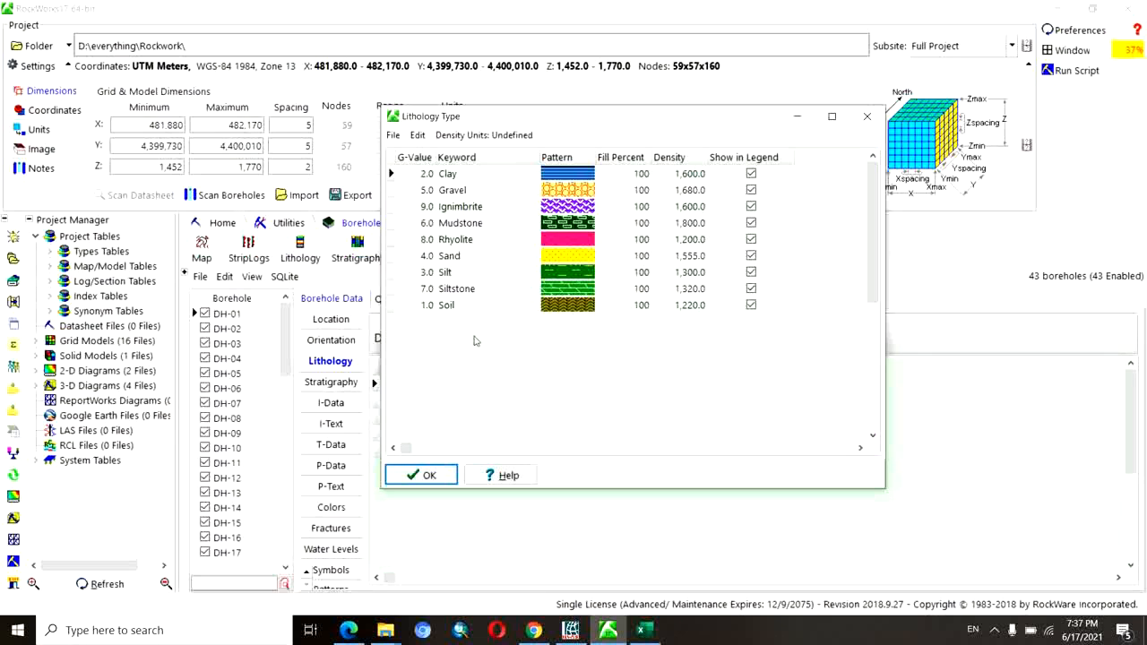
pyautogui.click(429, 475)
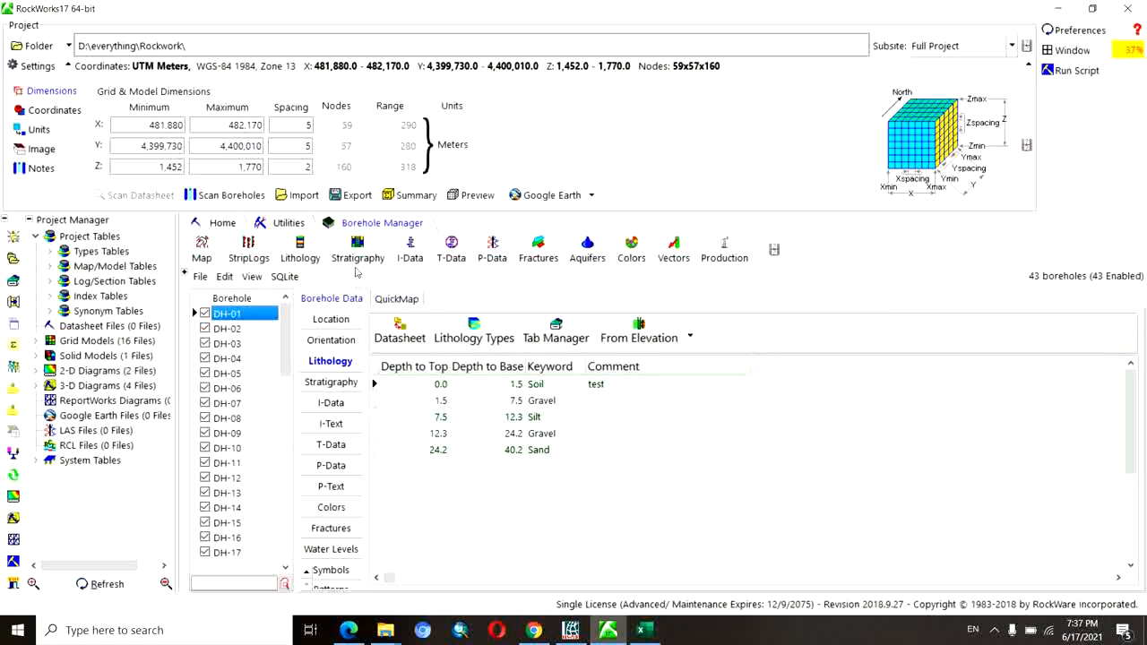
# Set up a new lithology model and name its output file Lithology3D.RwMod in the Rockwork folder.
pyautogui.click(301, 256)
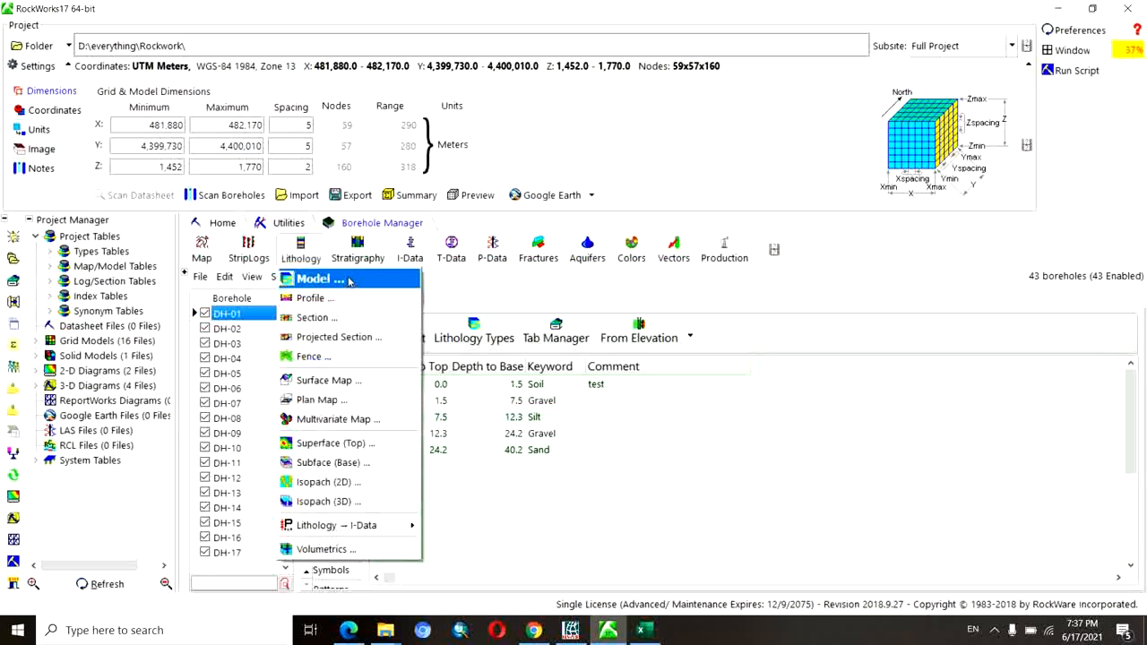
pyautogui.click(348, 279)
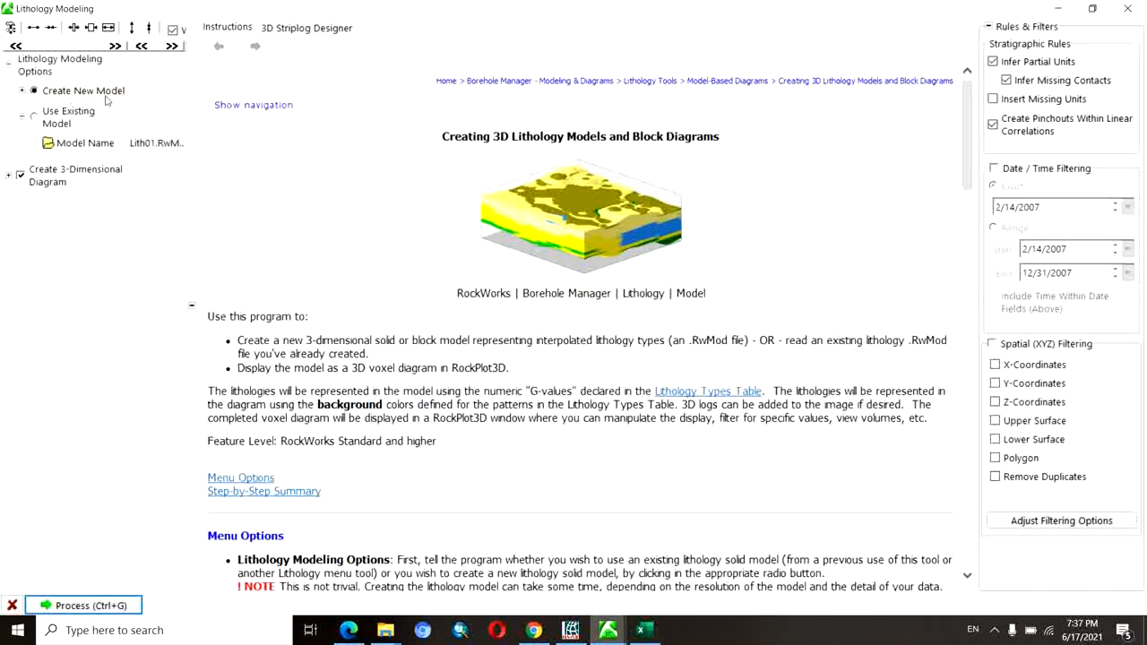
pyautogui.click(23, 92)
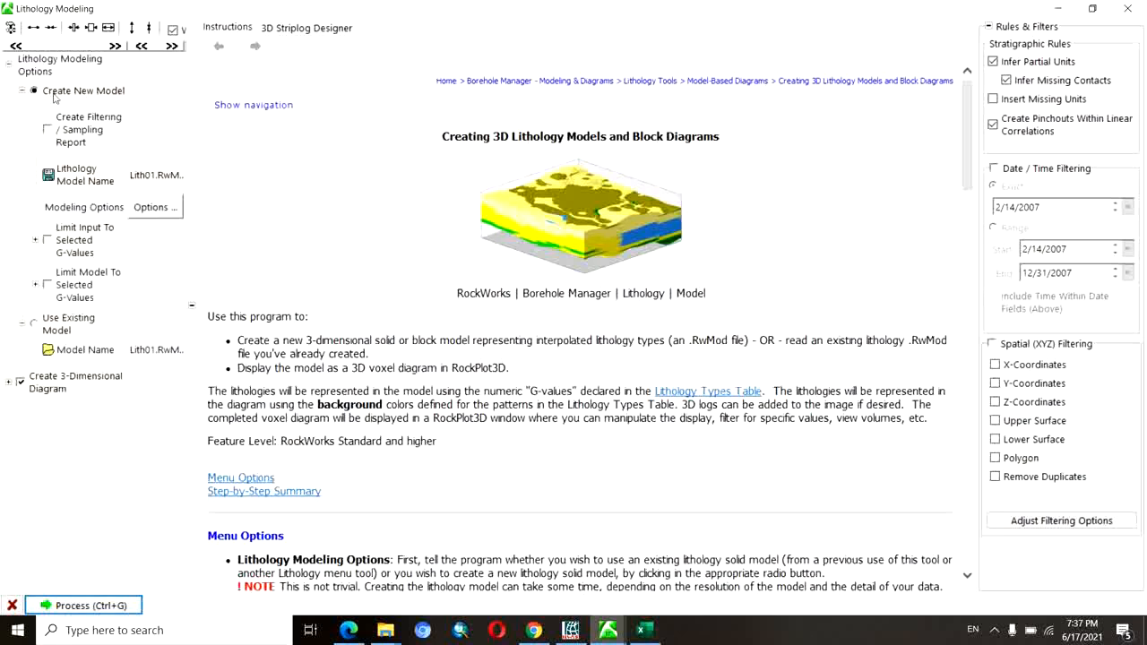
pyautogui.doubleClick(162, 176)
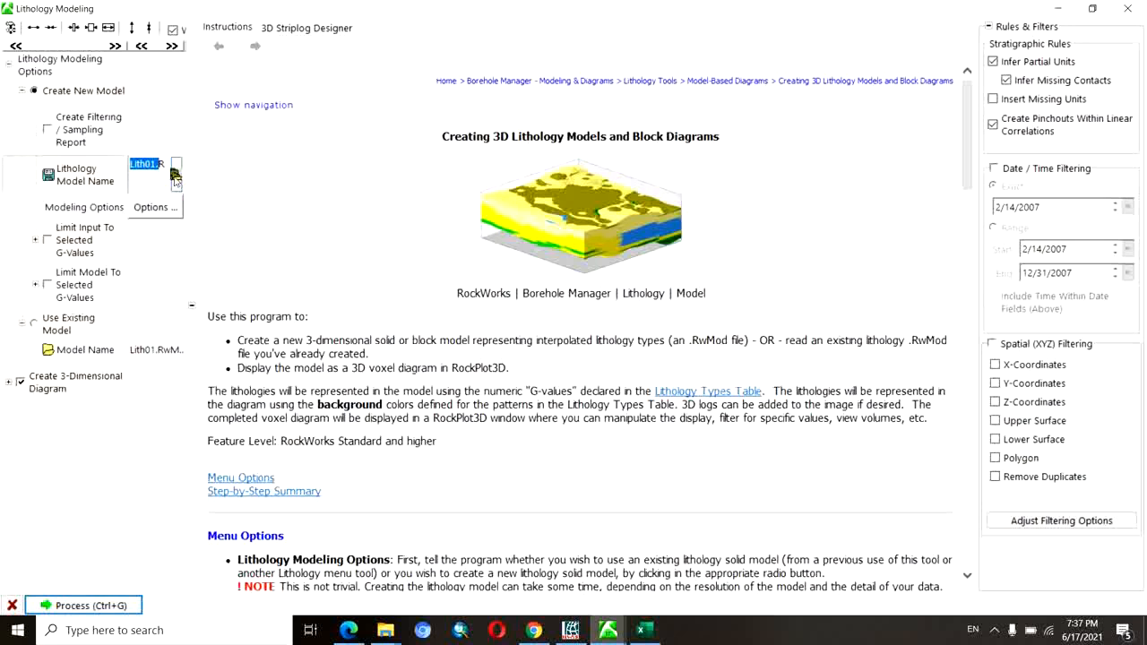
pyautogui.click(176, 175)
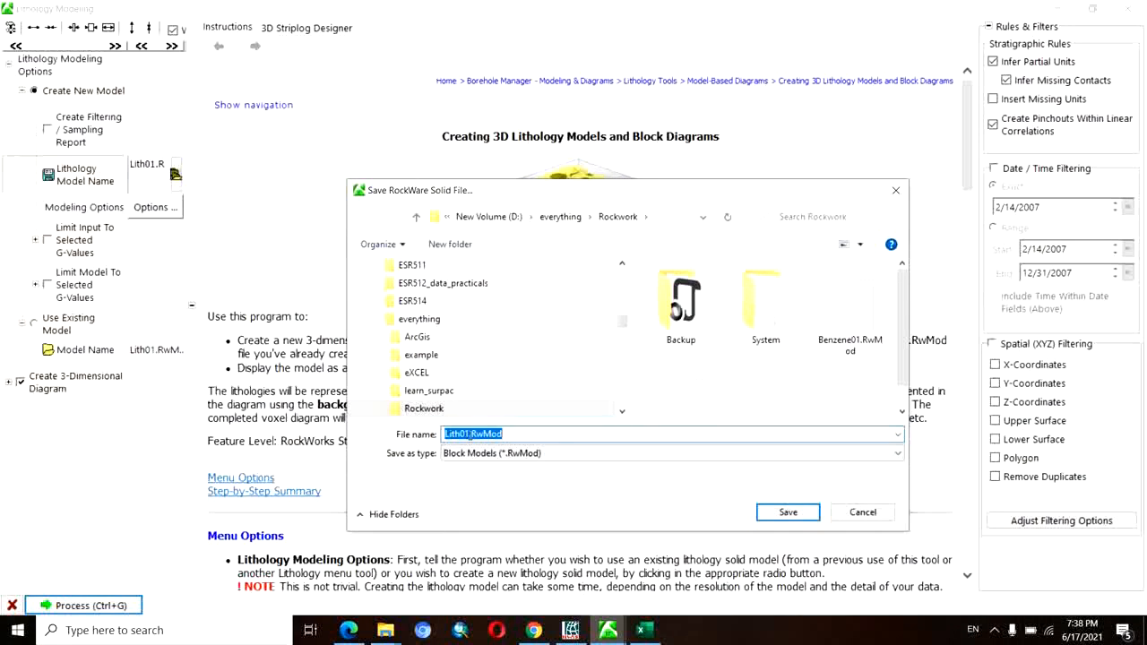
pyautogui.click(469, 434)
pyautogui.moveTo(469, 434); pyautogui.dragTo(446, 435)
pyautogui.write('Lithology3D')
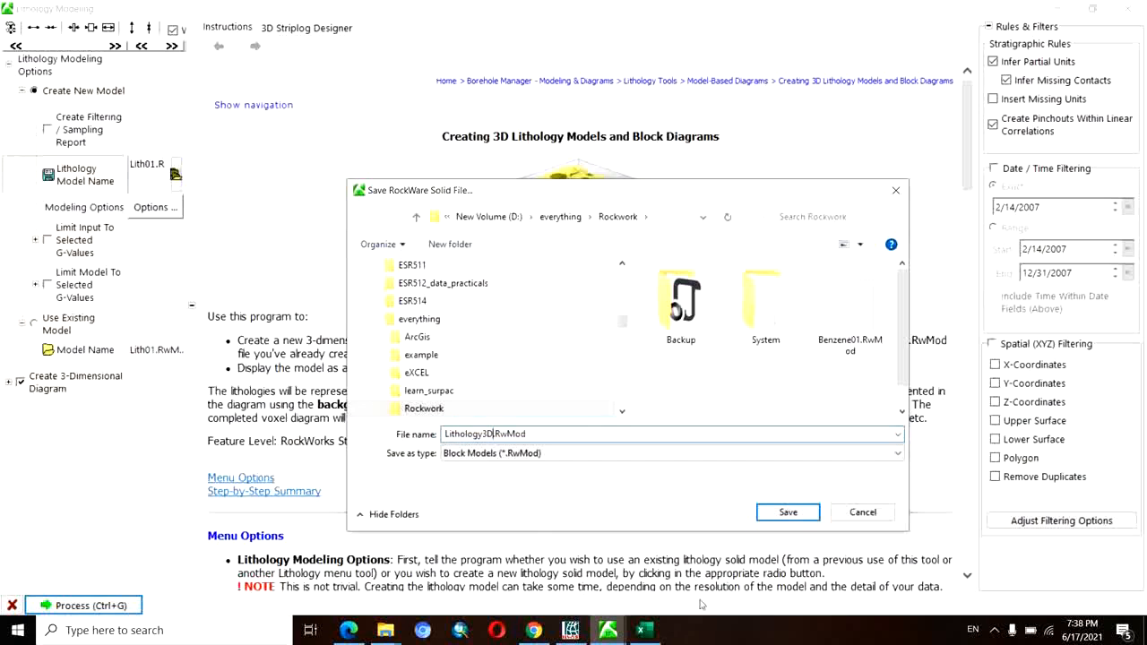
pyautogui.click(808, 518)
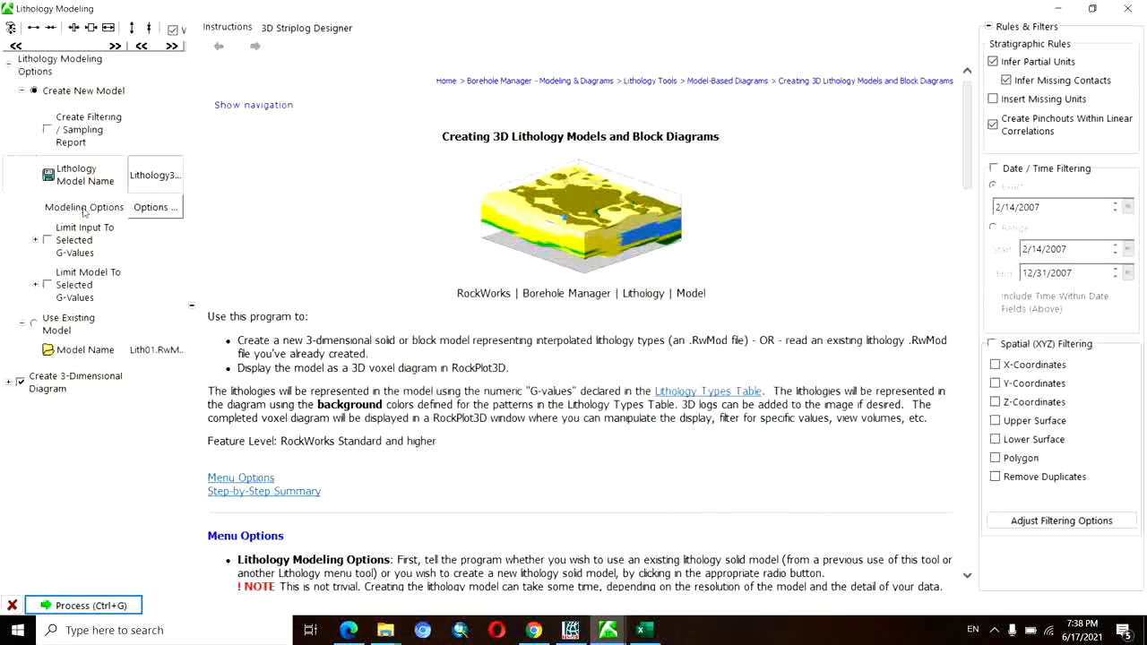
# Open the lithologic modeling options, compare Lateral Extrusion with Lateral Blending, and choose Lateral Blending as the algorithm.
pyautogui.click(157, 208)
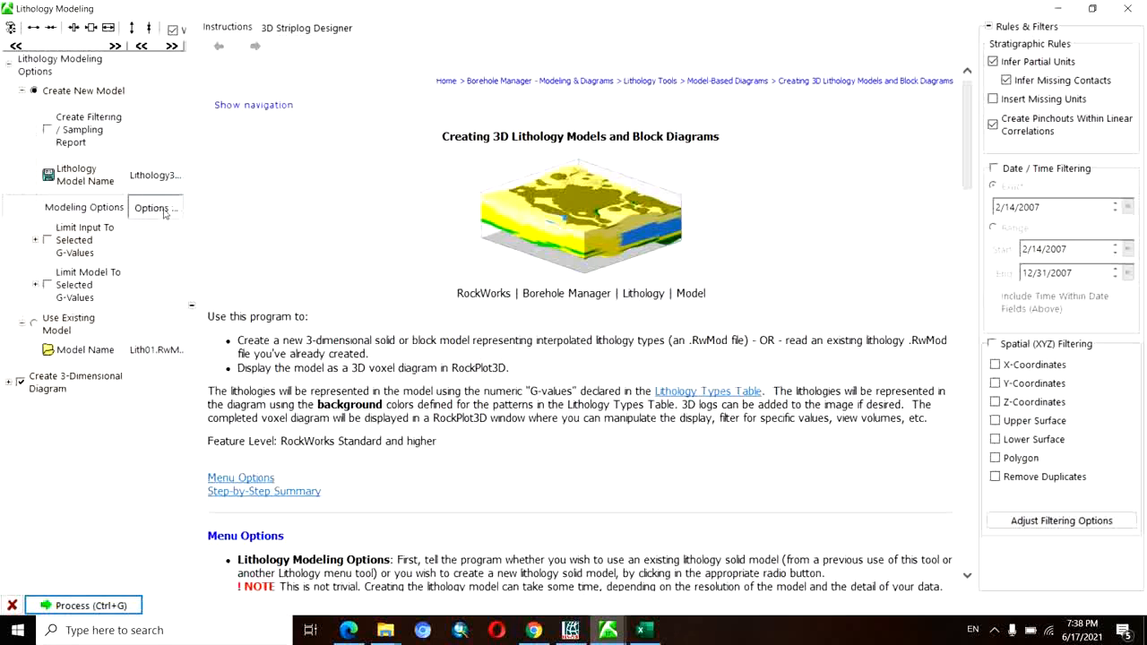
pyautogui.click(164, 218)
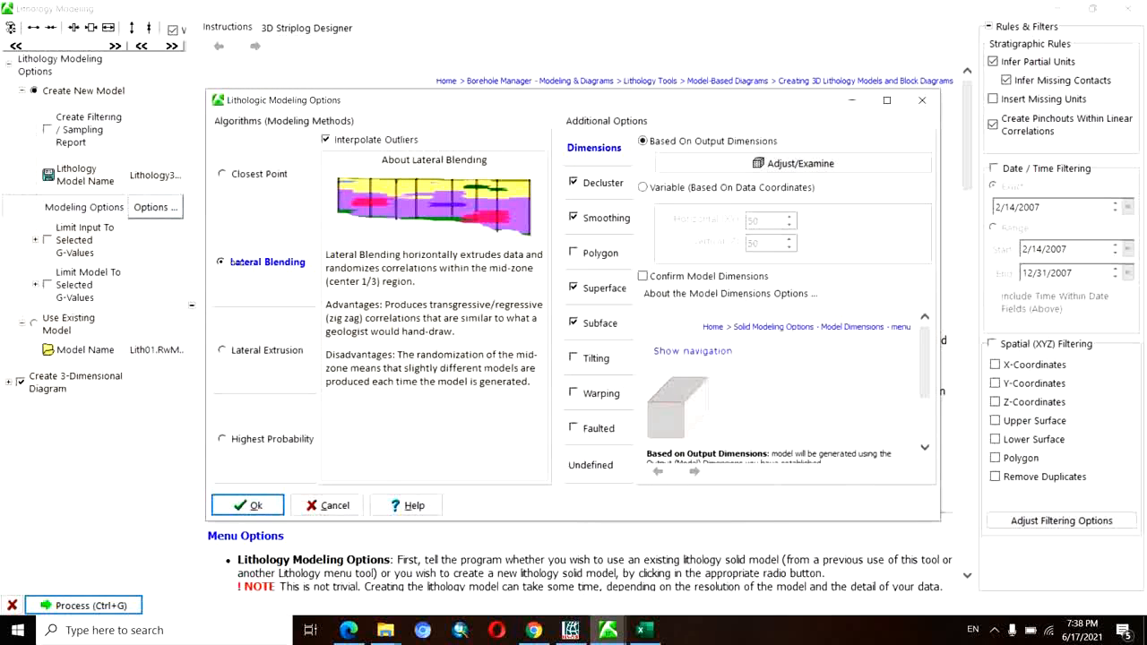
pyautogui.moveTo(389, 100); pyautogui.dragTo(405, 73)
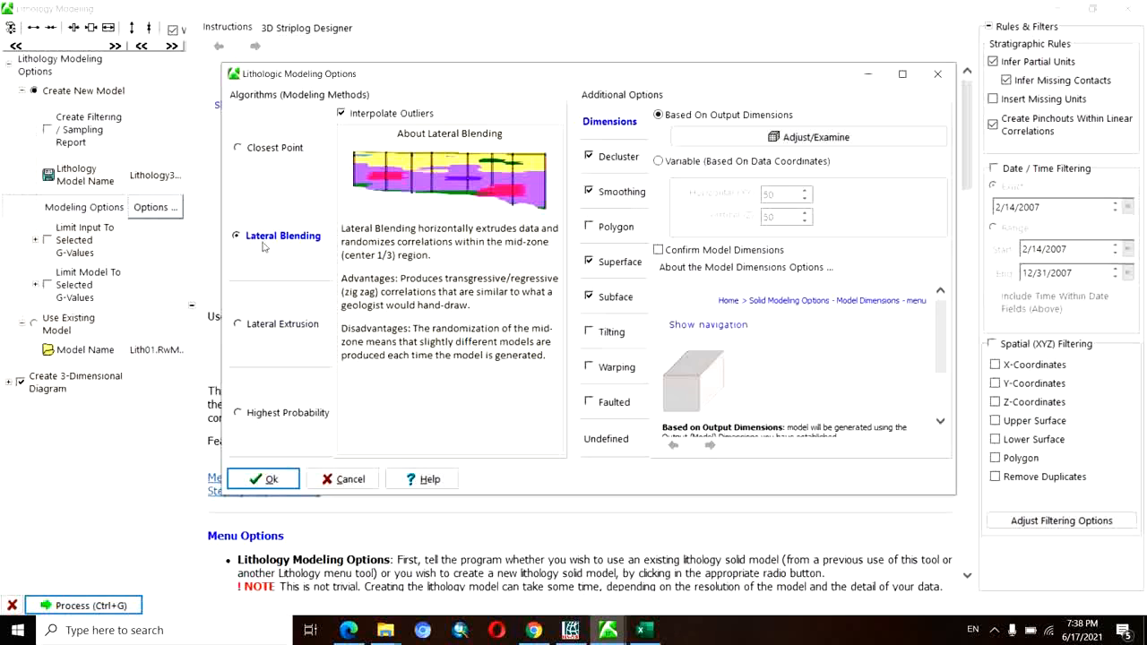
pyautogui.click(279, 331)
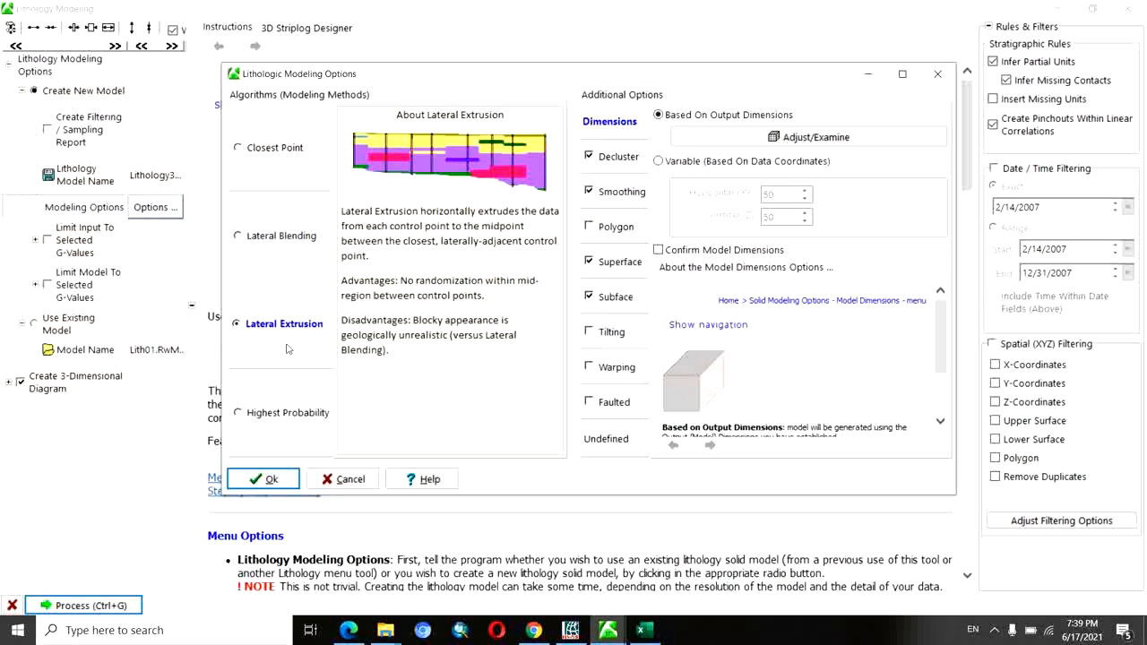
pyautogui.click(259, 252)
pyautogui.click(237, 235)
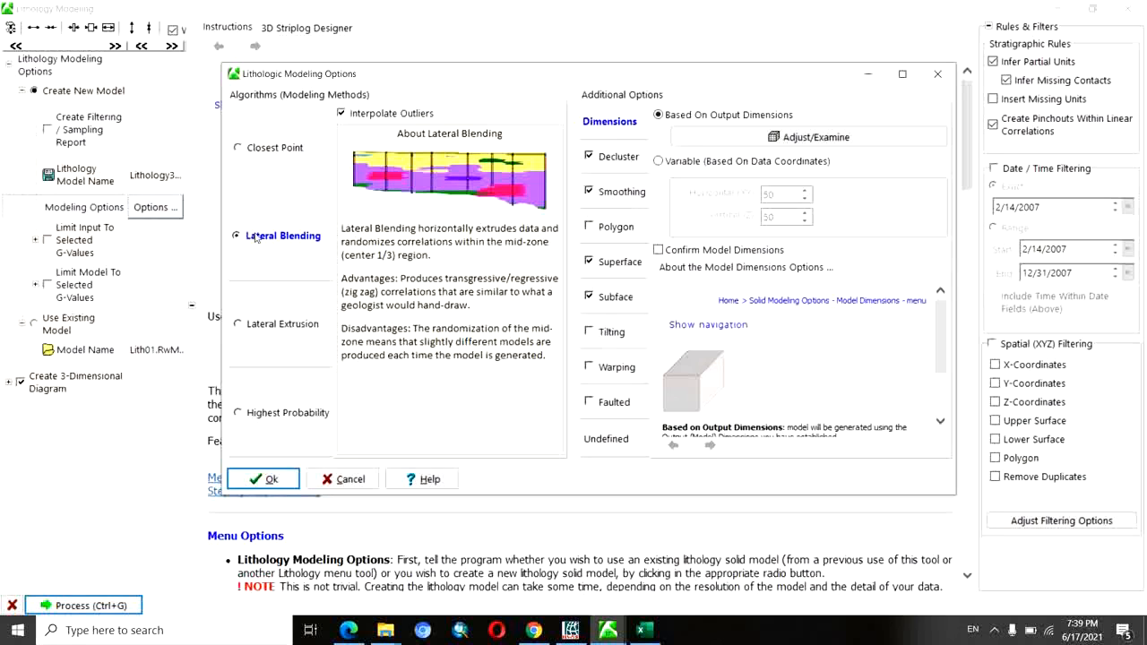
# Turn off Decluster and Smoothing in the additional modeling options.
pyautogui.click(619, 190)
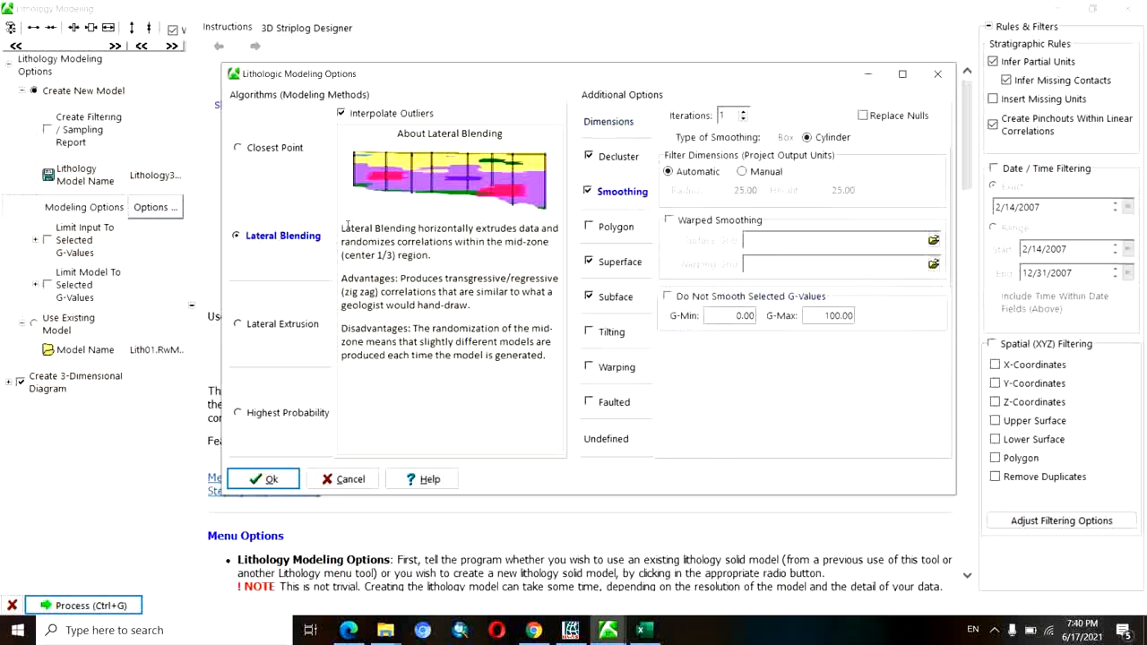
pyautogui.click(589, 156)
pyautogui.click(587, 190)
# Check the Superface and Subface filter settings, keep both filters on Automatic, and accept the modeling options.
pyautogui.click(619, 264)
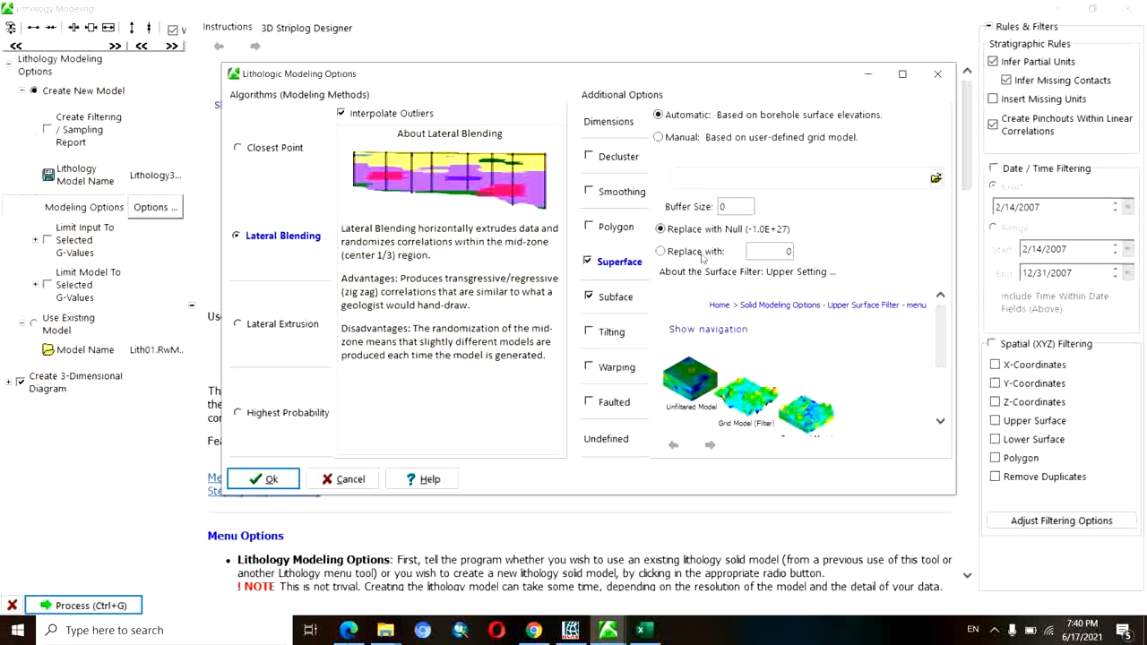
pyautogui.click(624, 301)
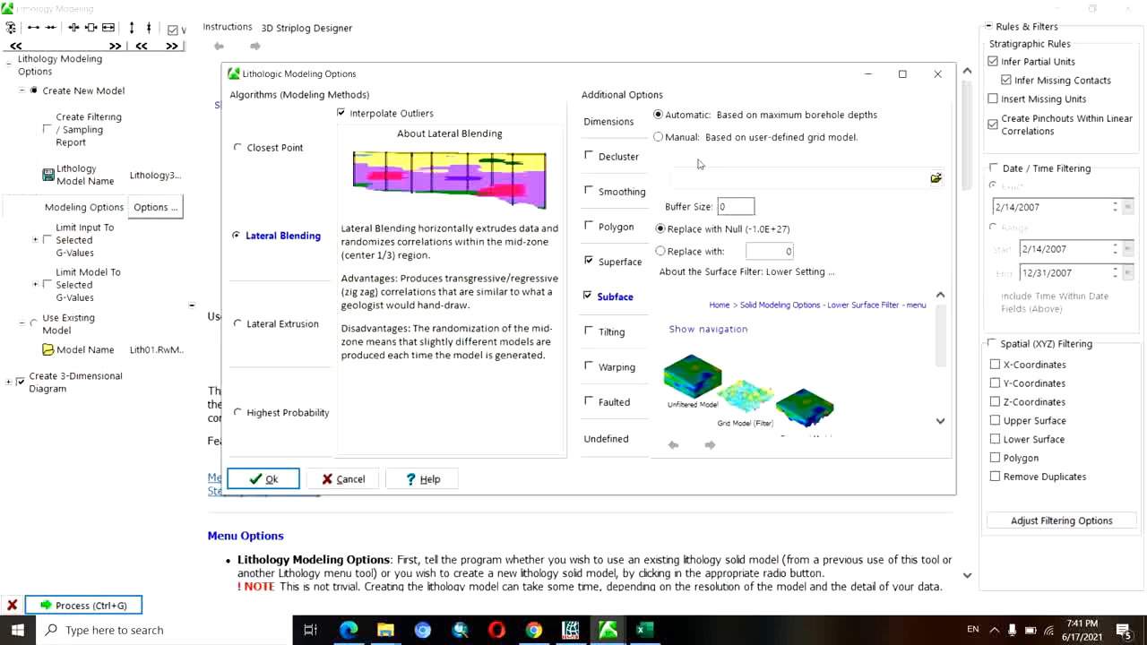
pyautogui.click(620, 263)
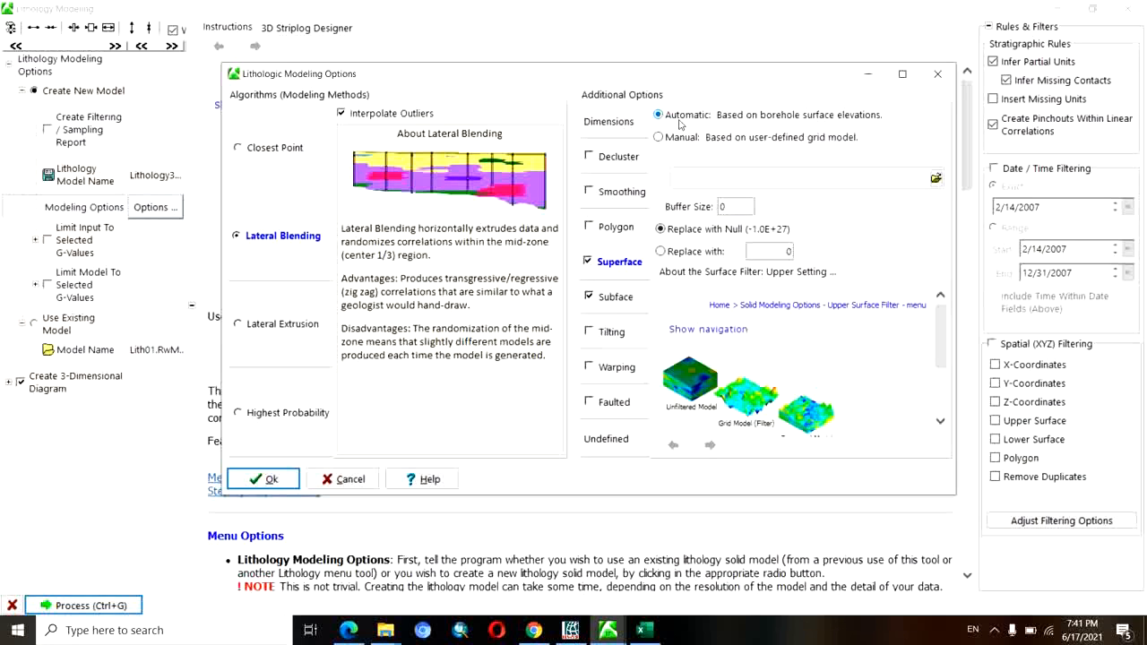
pyautogui.click(620, 307)
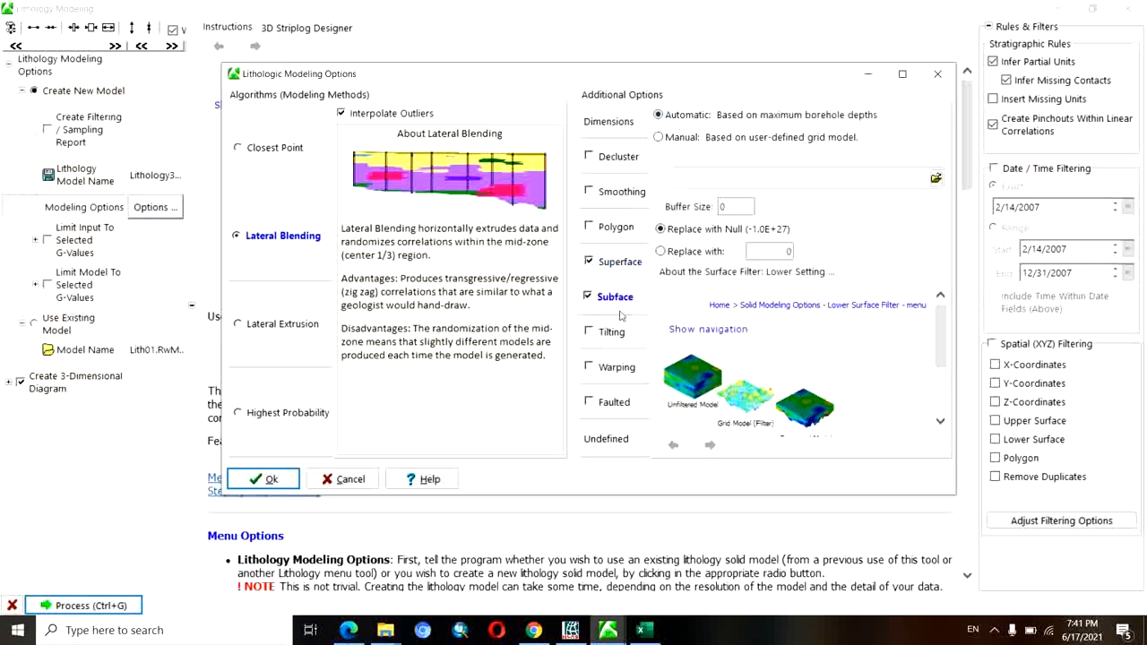
pyautogui.click(267, 480)
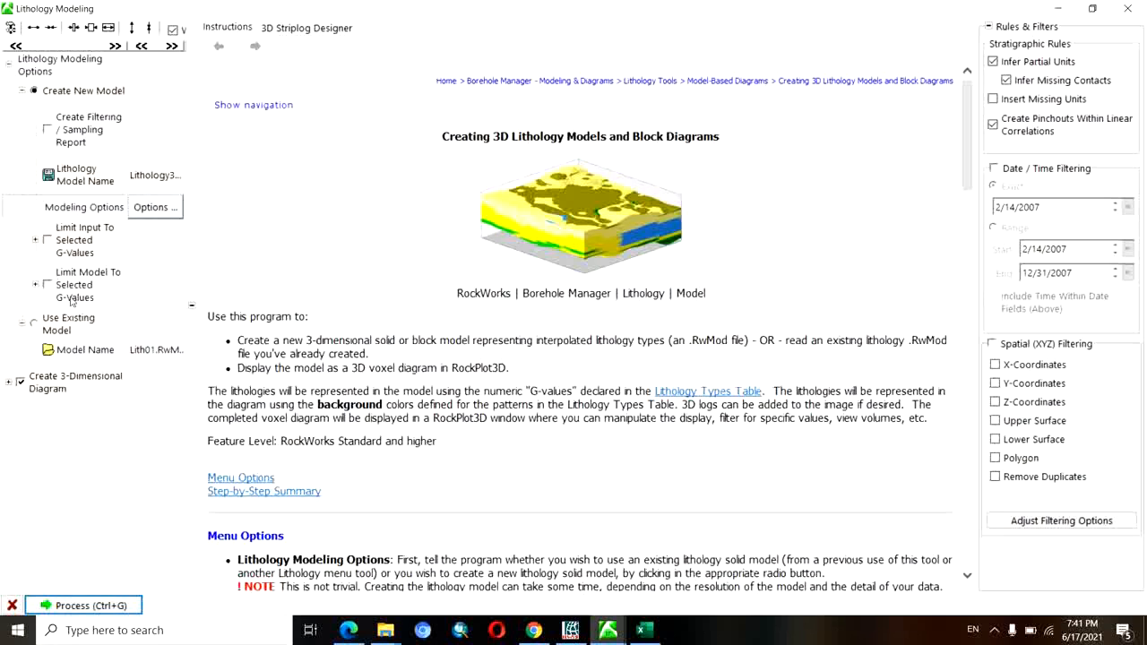
# Process the lithology model as a 3D diagram with legend and volumetrics, and inspect it with the modeling options collapsed.
pyautogui.click(9, 384)
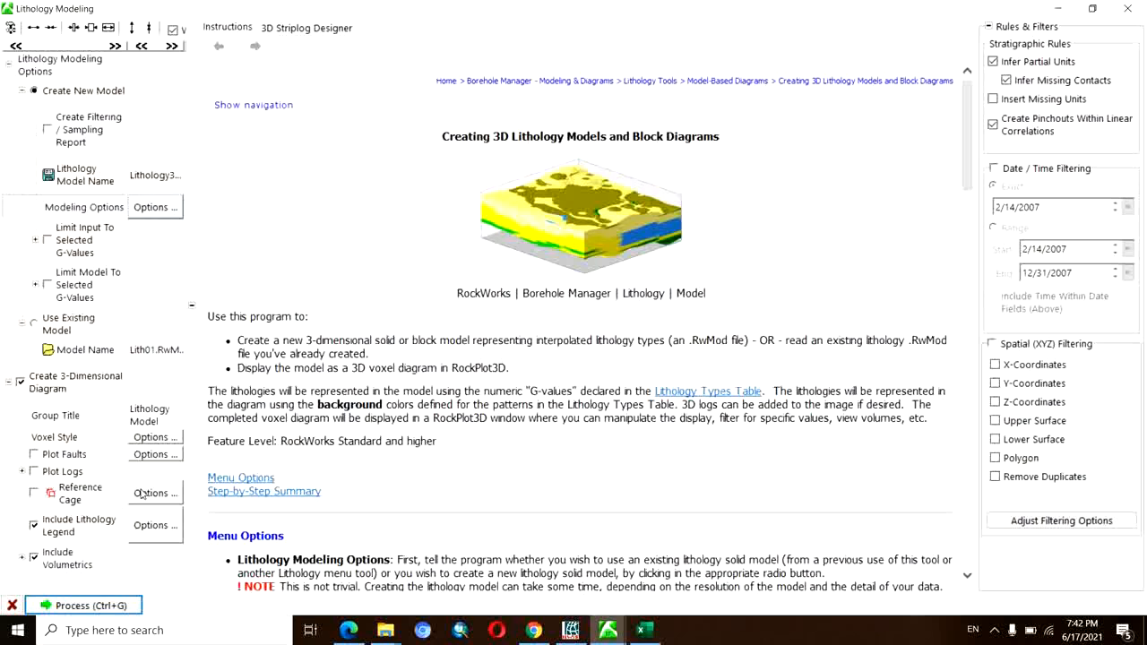
pyautogui.click(85, 607)
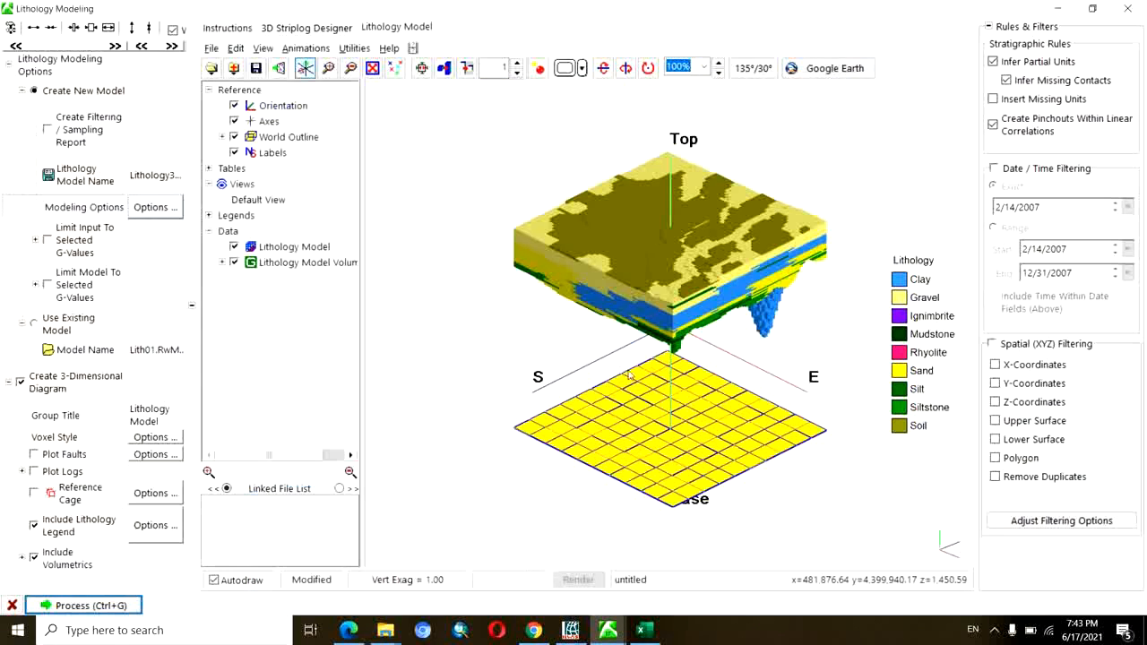
pyautogui.moveTo(670, 352); pyautogui.dragTo(747, 353)
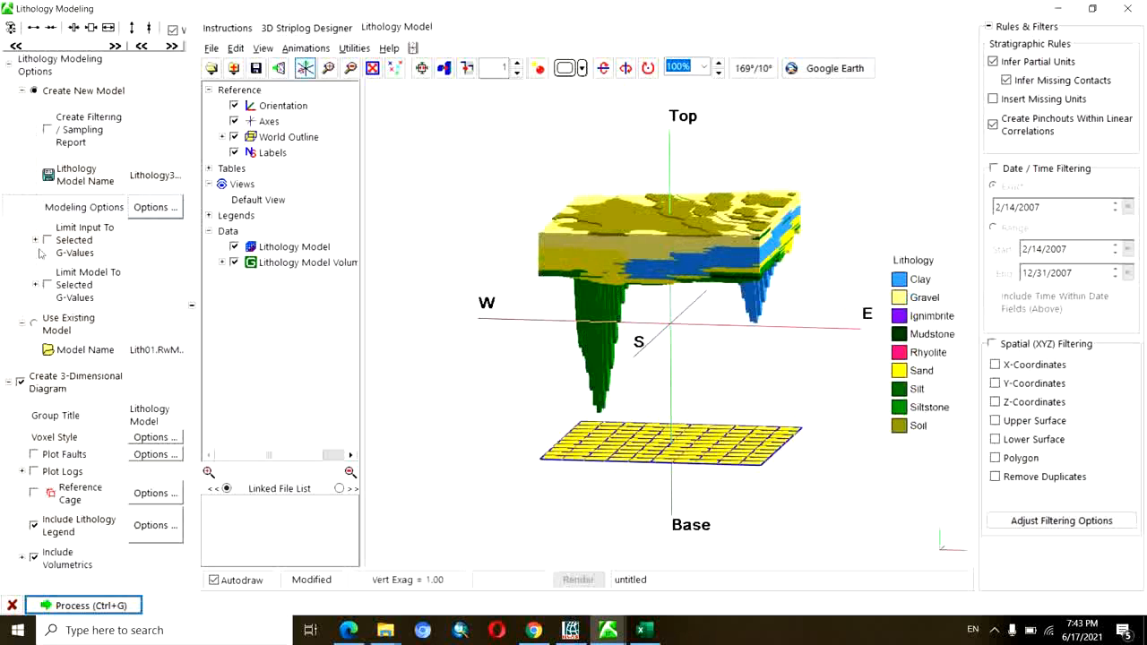
pyautogui.click(190, 309)
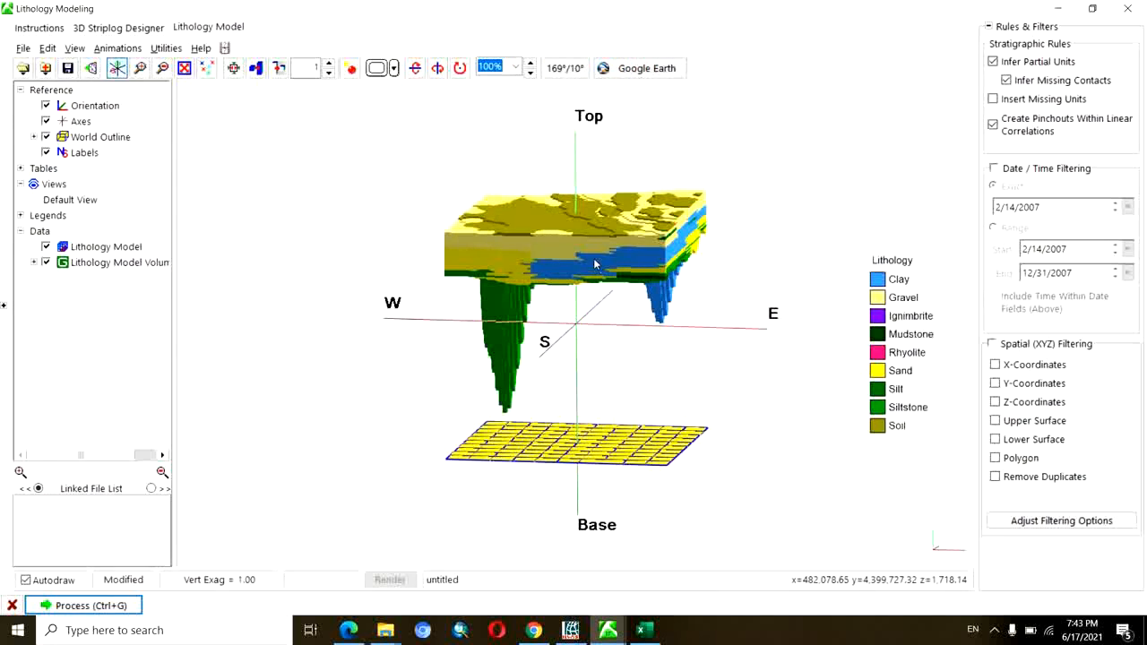
pyautogui.moveTo(555, 251); pyautogui.dragTo(599, 247)
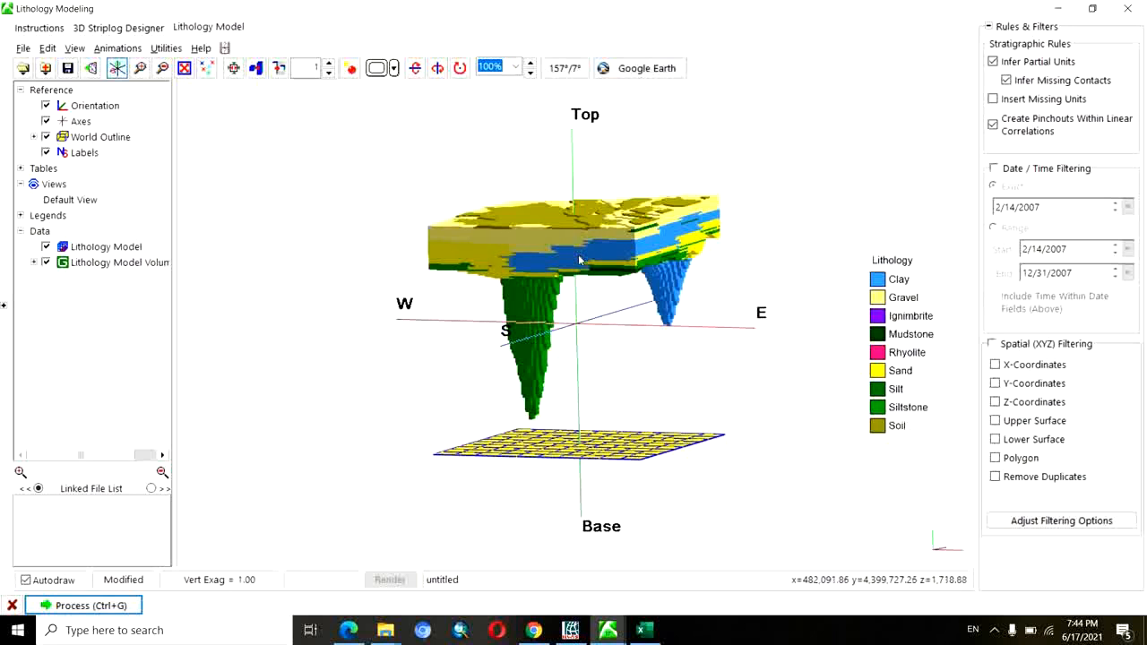
pyautogui.moveTo(583, 255); pyautogui.dragTo(676, 237)
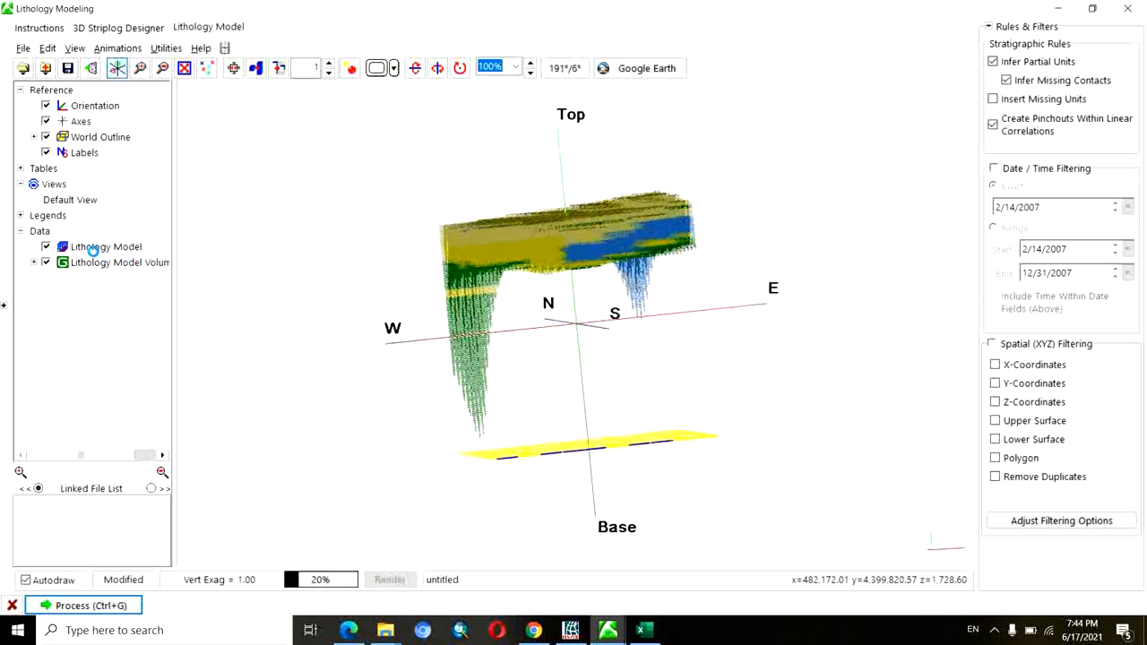
# Expand the Lithology Model Volumetrics and its Clay entry, widening the data tree to read the density, volume and mass.
pyautogui.click(33, 262)
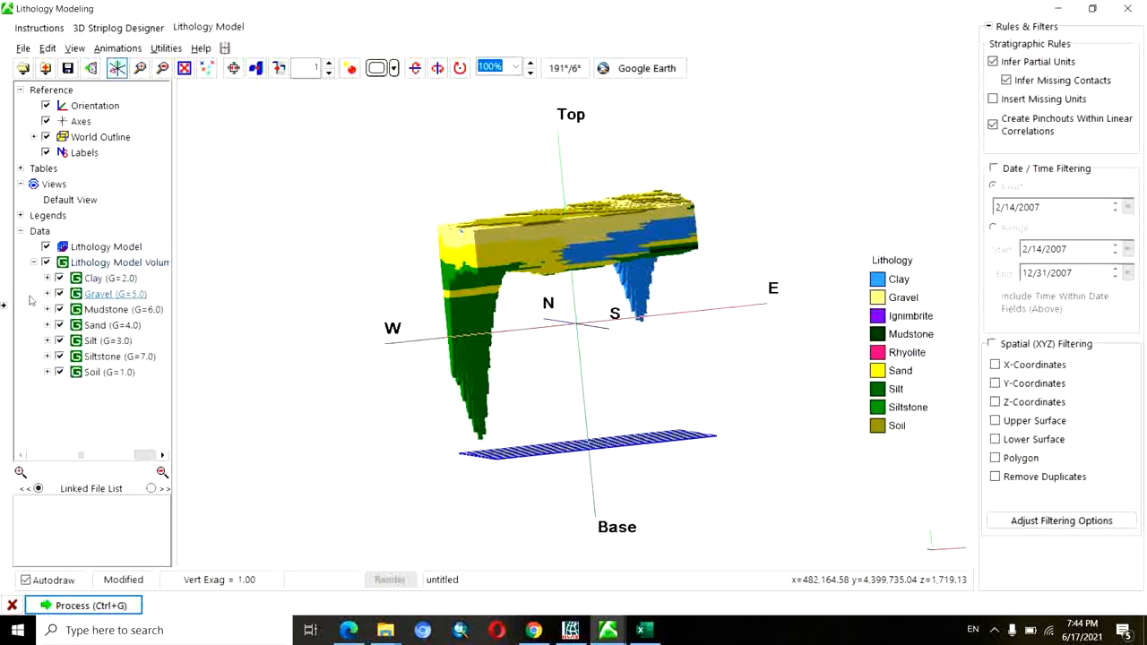
pyautogui.click(48, 279)
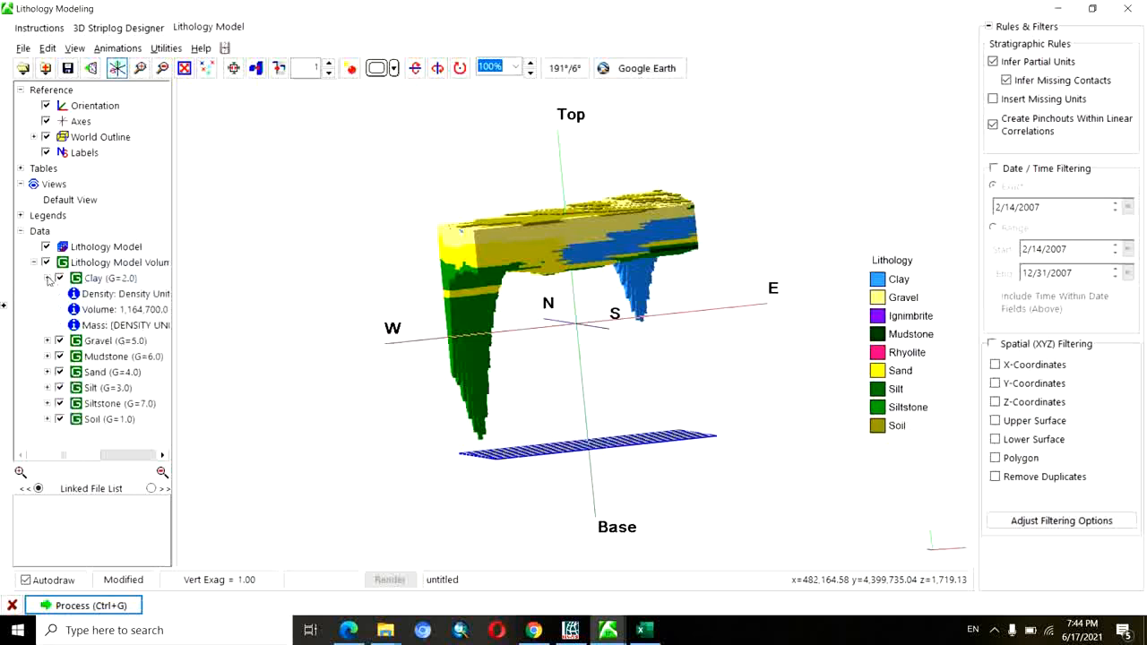
pyautogui.moveTo(93, 456); pyautogui.dragTo(108, 455)
pyautogui.moveTo(174, 284); pyautogui.dragTo(269, 312)
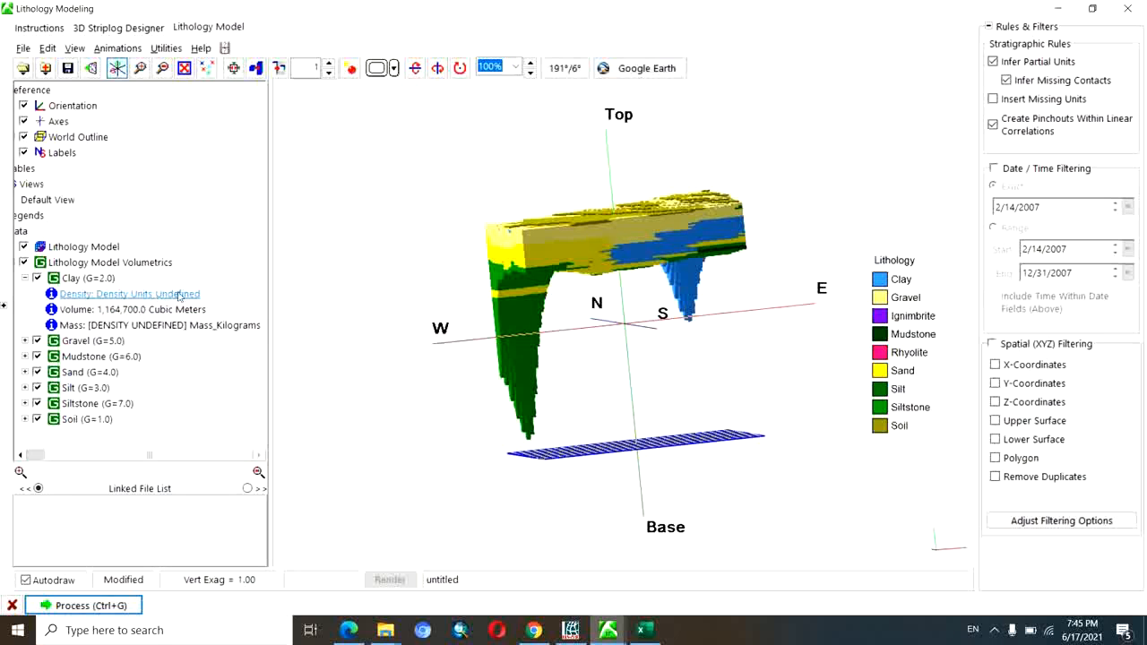
pyautogui.moveTo(573, 243)
pyautogui.mouseDown()
pyautogui.moveTo(559, 242)
pyautogui.moveTo(570, 250)
pyautogui.mouseUp()
# Open the Lithology Types table from the borehole data, set its density units to Kilograms Per Cubic Meter, and accept.
pyautogui.click(608, 630)
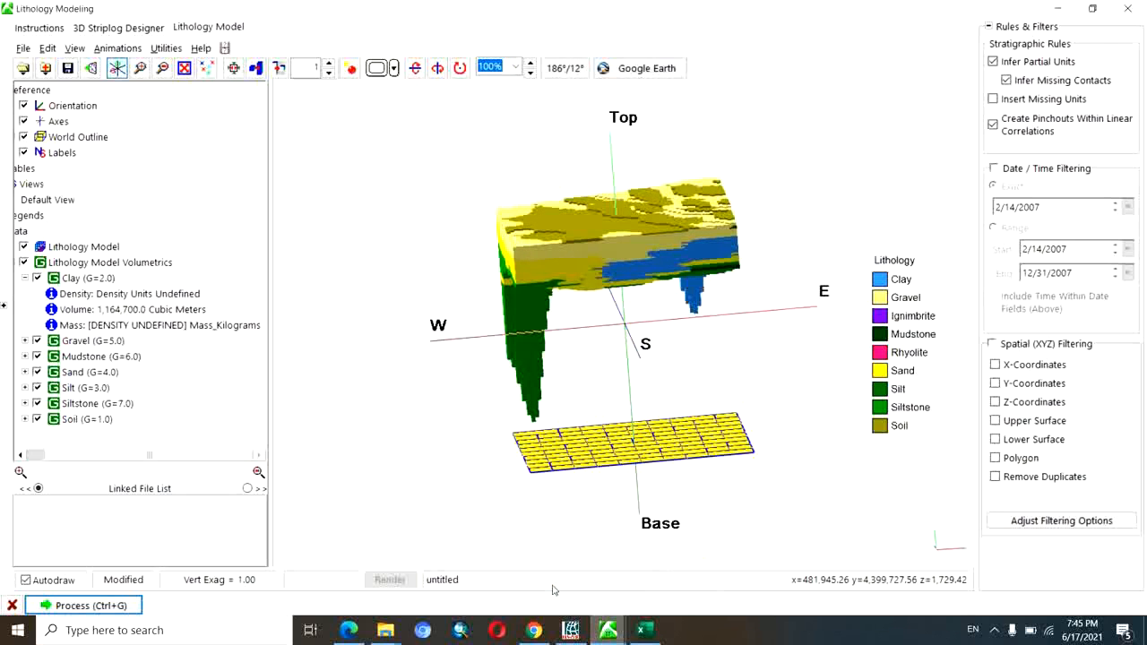
pyautogui.click(1055, 11)
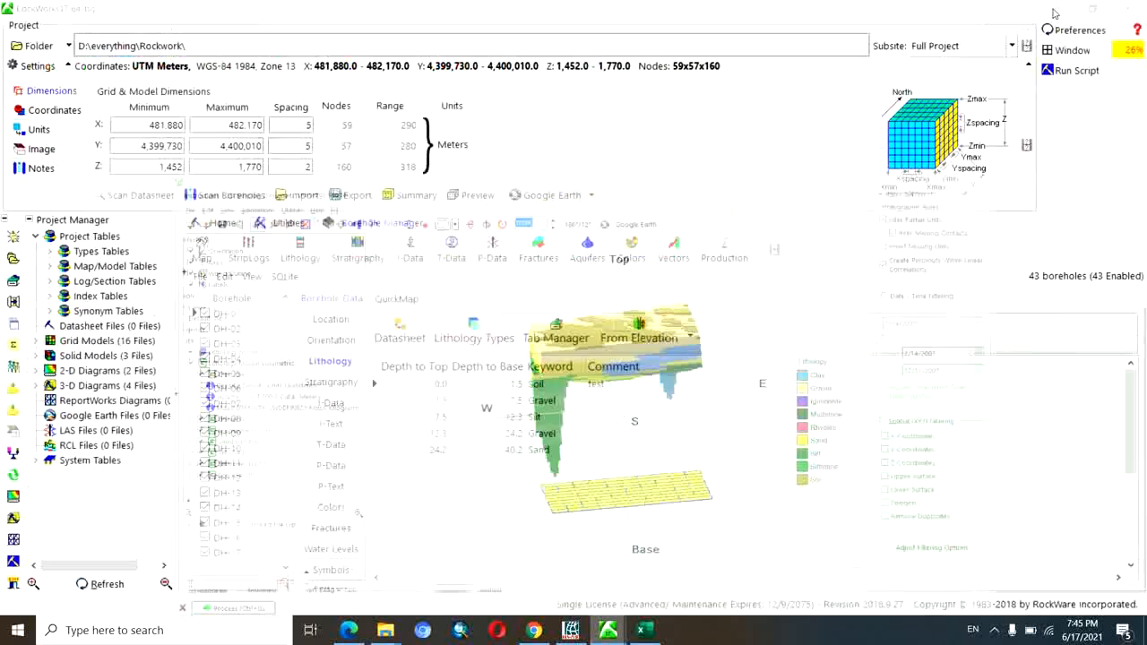
pyautogui.click(483, 343)
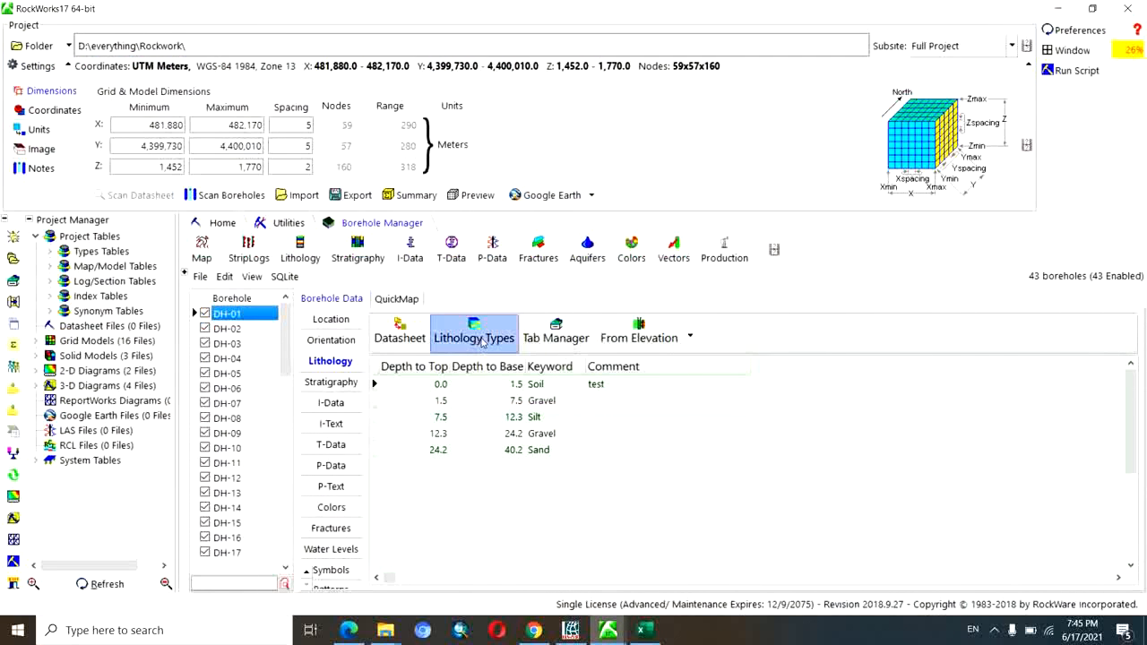
pyautogui.moveTo(497, 132); pyautogui.dragTo(601, 128)
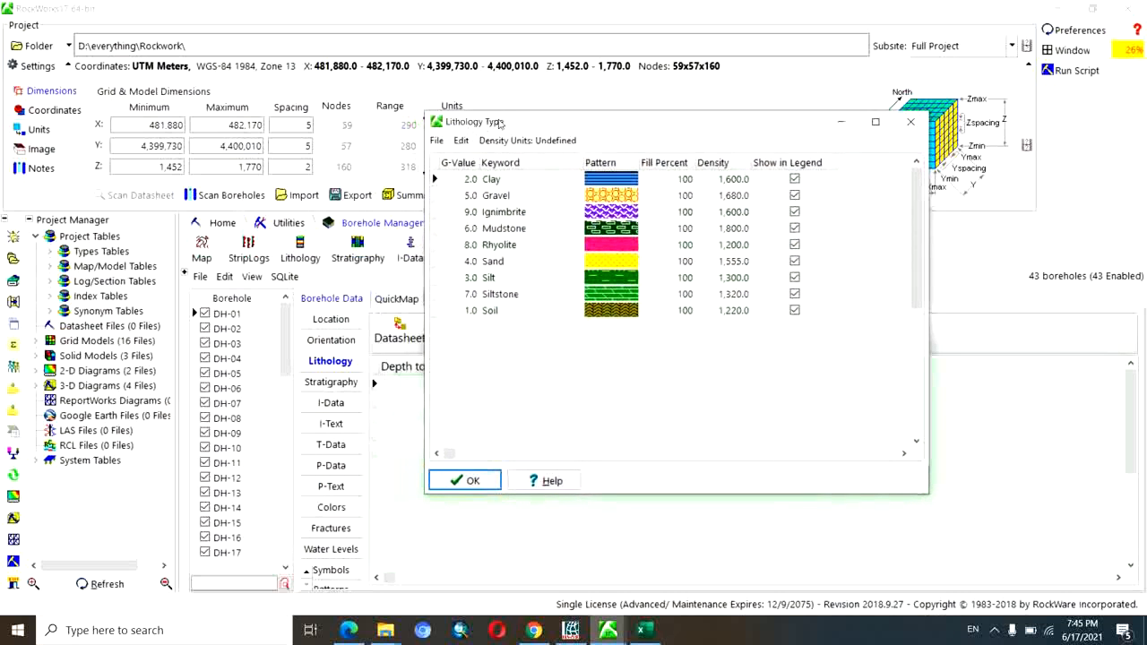
pyautogui.moveTo(560, 124); pyautogui.dragTo(605, 126)
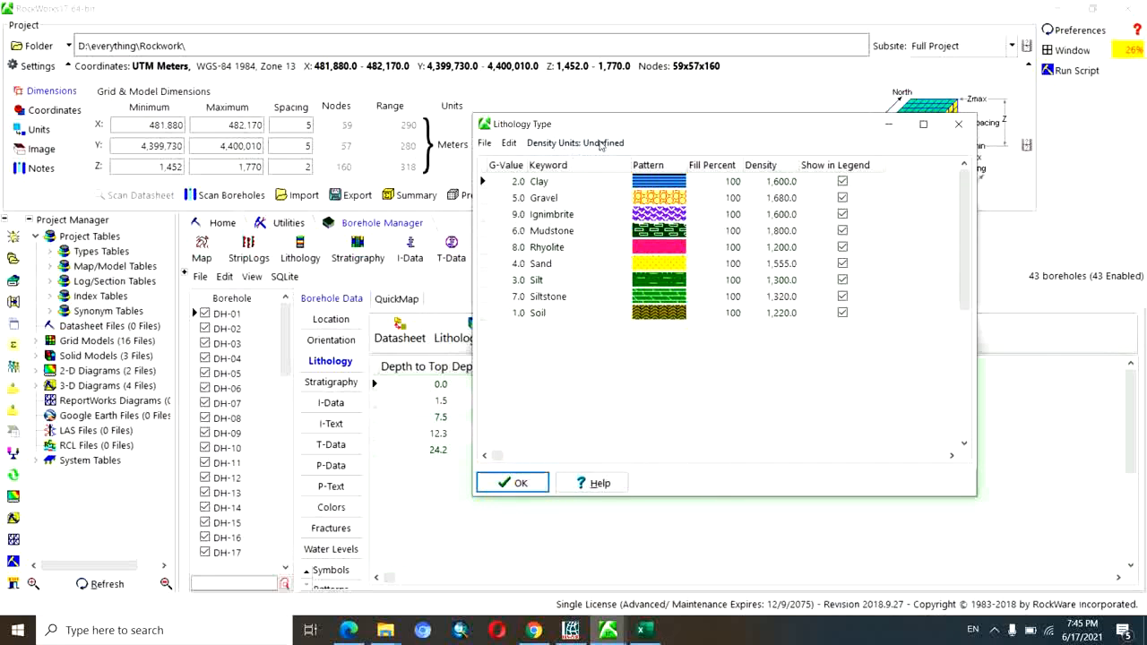
pyautogui.click(599, 144)
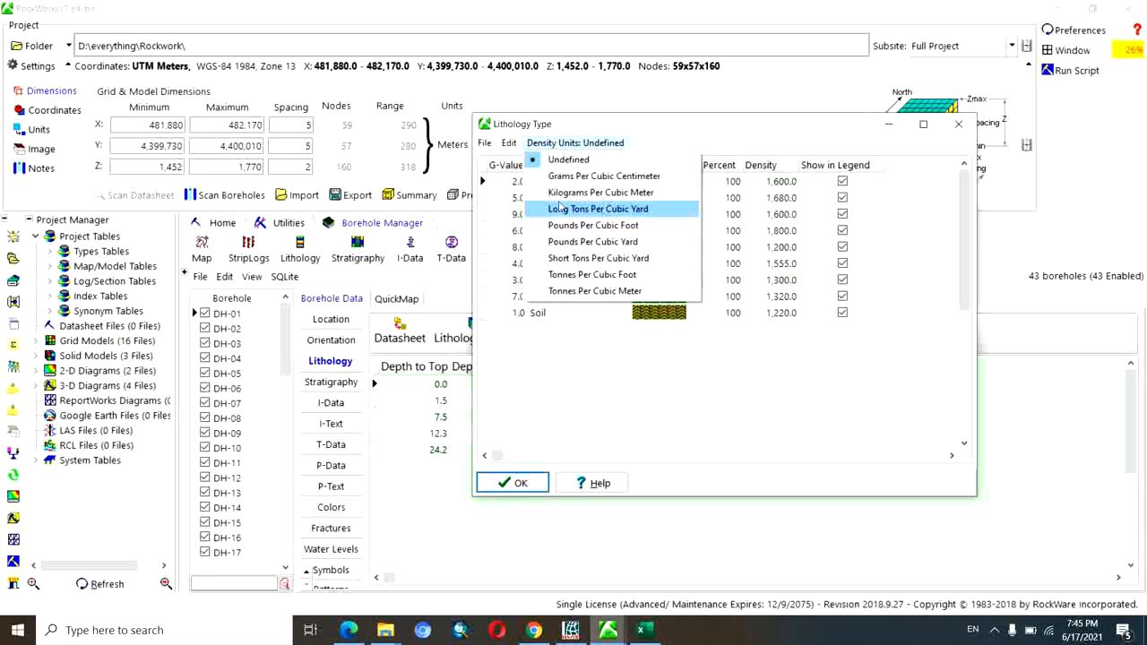
pyautogui.click(611, 196)
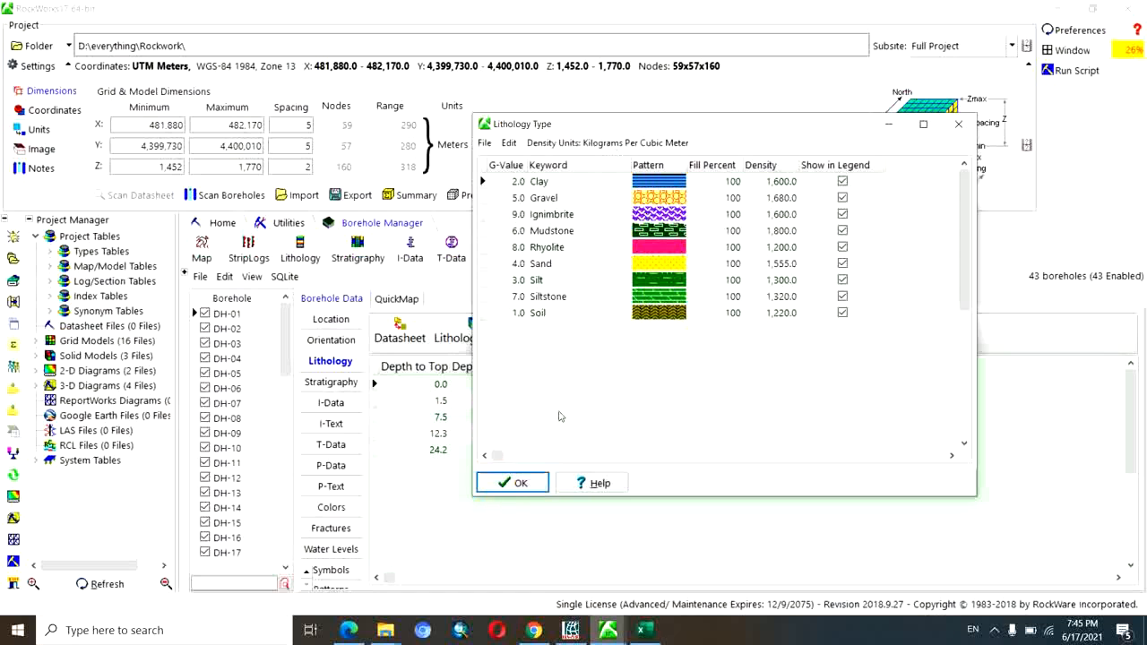
pyautogui.click(517, 485)
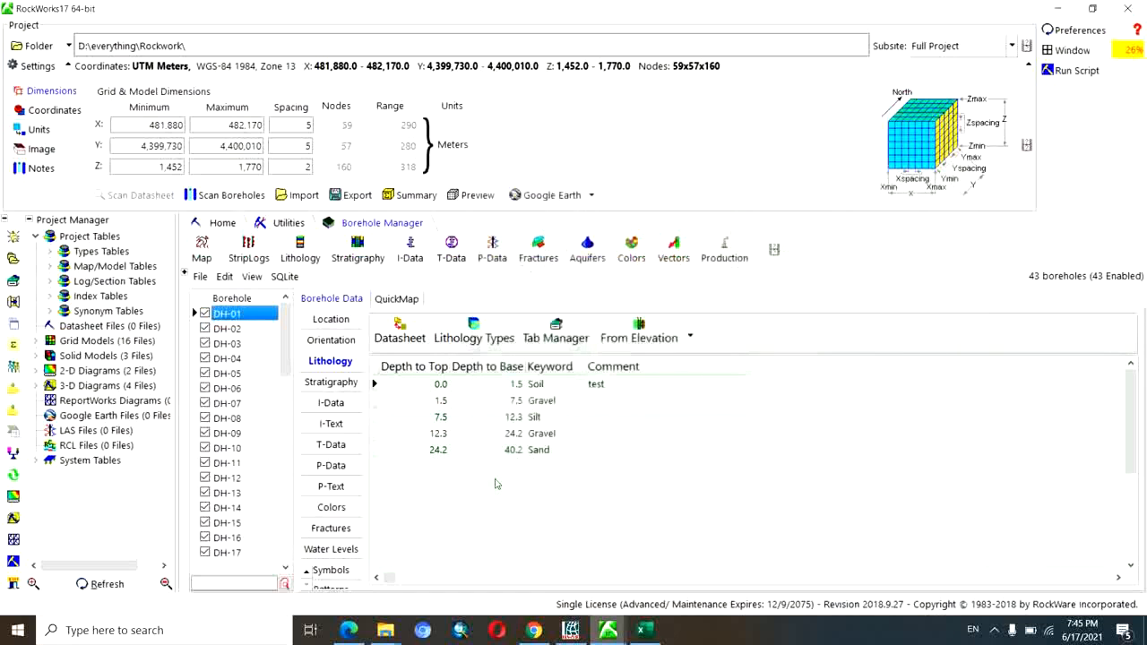
# Return to Lithology Modeling, process the model again, and inspect the 3D diagram from several sides.
pyautogui.moveTo(608, 632)
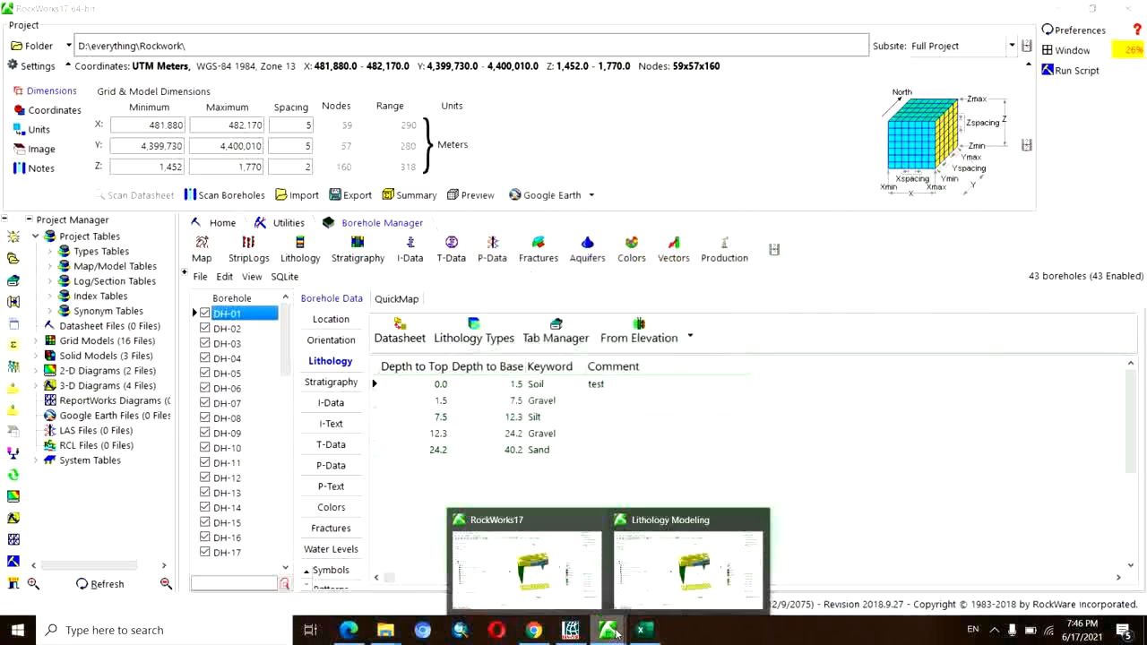
pyautogui.click(674, 578)
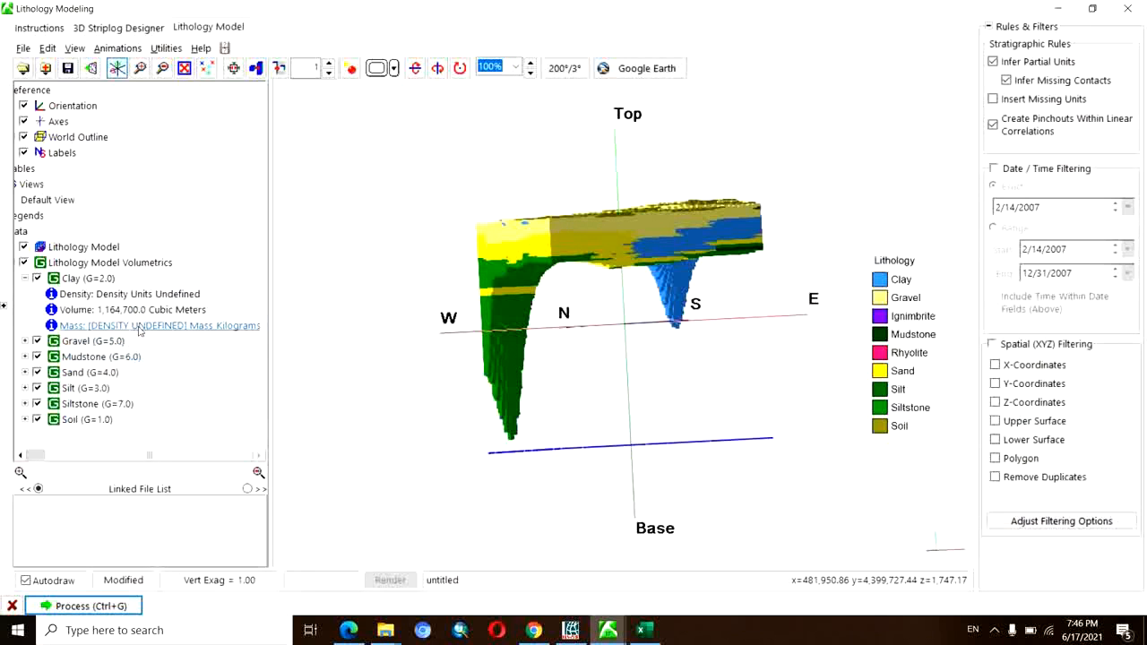
pyautogui.click(99, 606)
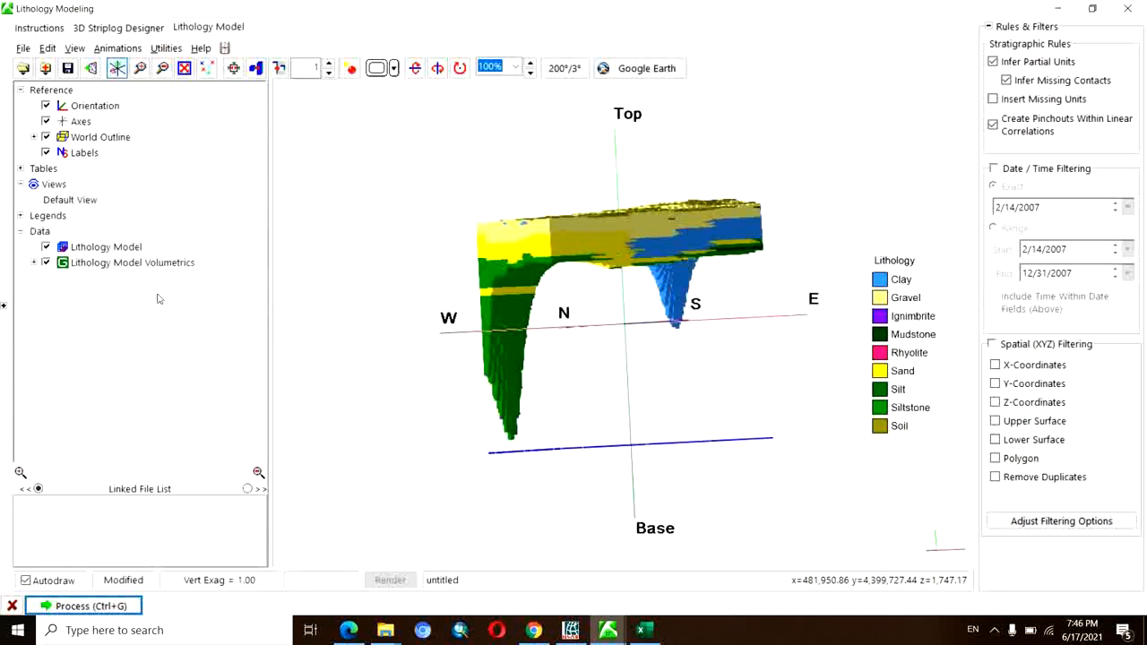
pyautogui.moveTo(630, 228); pyautogui.dragTo(685, 273)
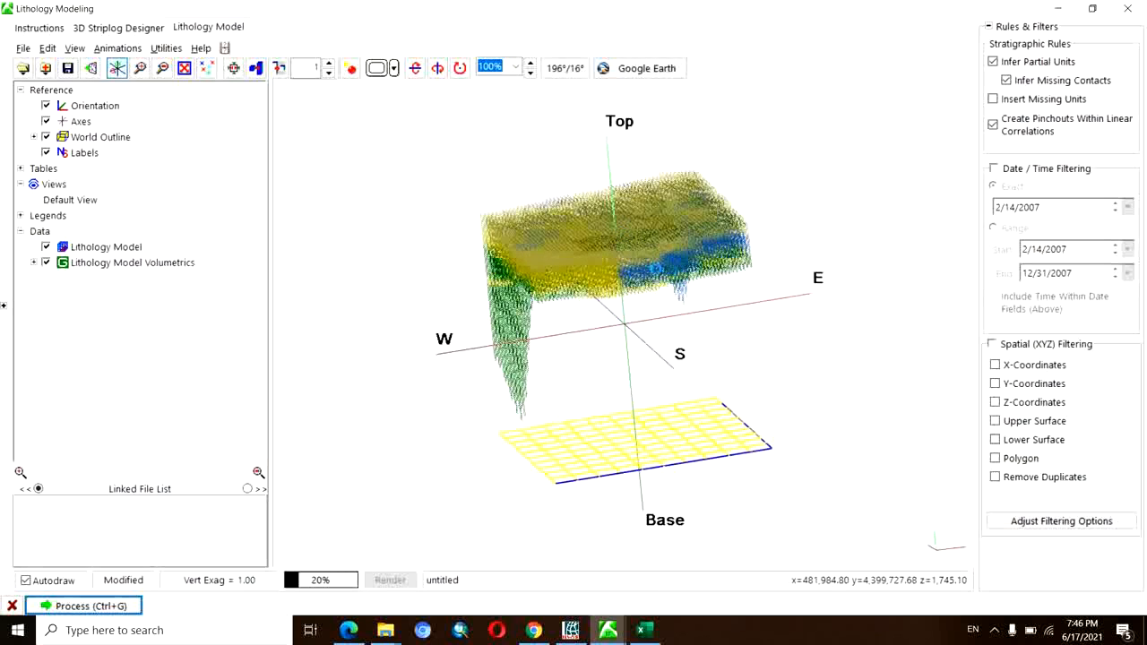
pyautogui.moveTo(591, 231); pyautogui.dragTo(569, 249)
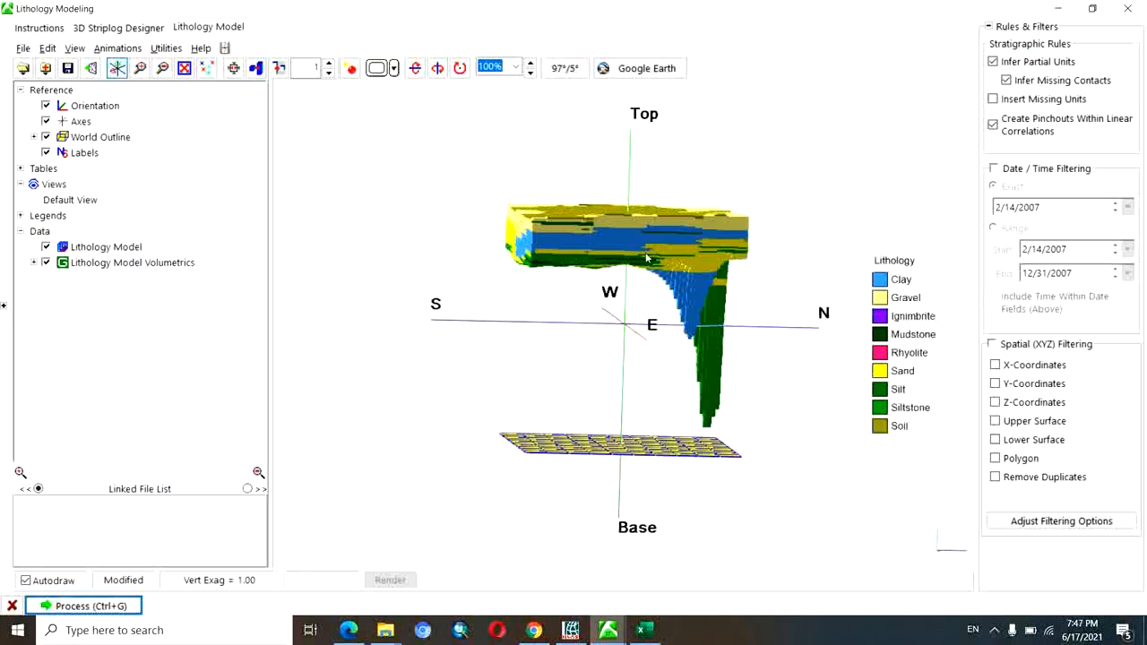
pyautogui.moveTo(647, 258); pyautogui.dragTo(606, 251)
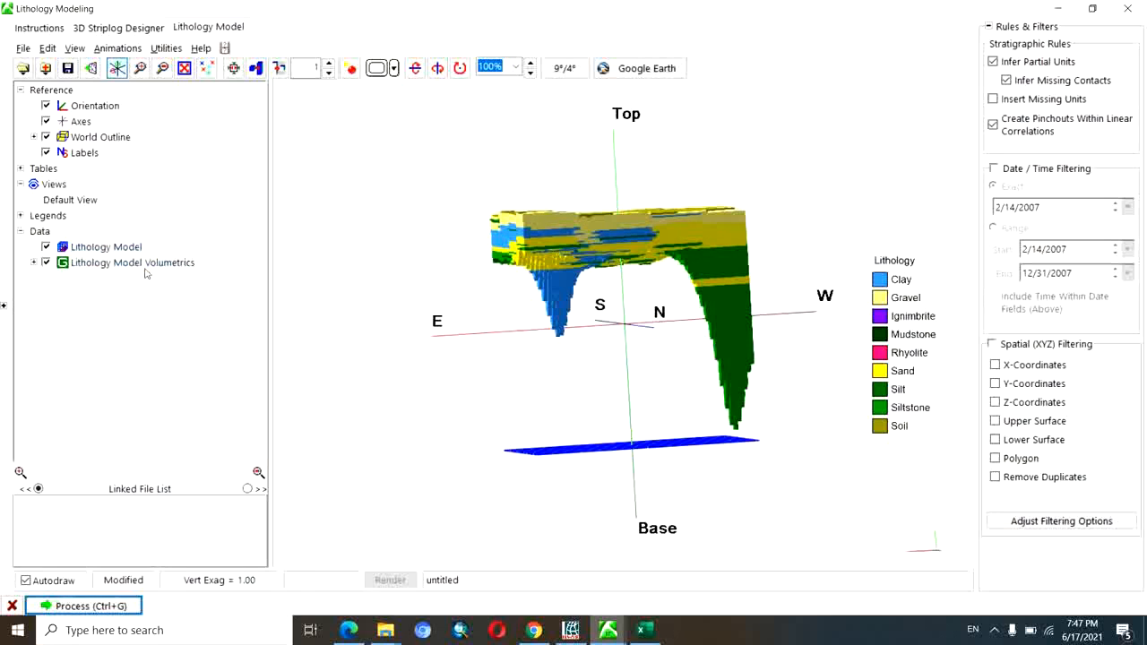
pyautogui.moveTo(557, 256)
pyautogui.mouseDown()
pyautogui.moveTo(570, 244)
pyautogui.moveTo(552, 251)
pyautogui.mouseUp()
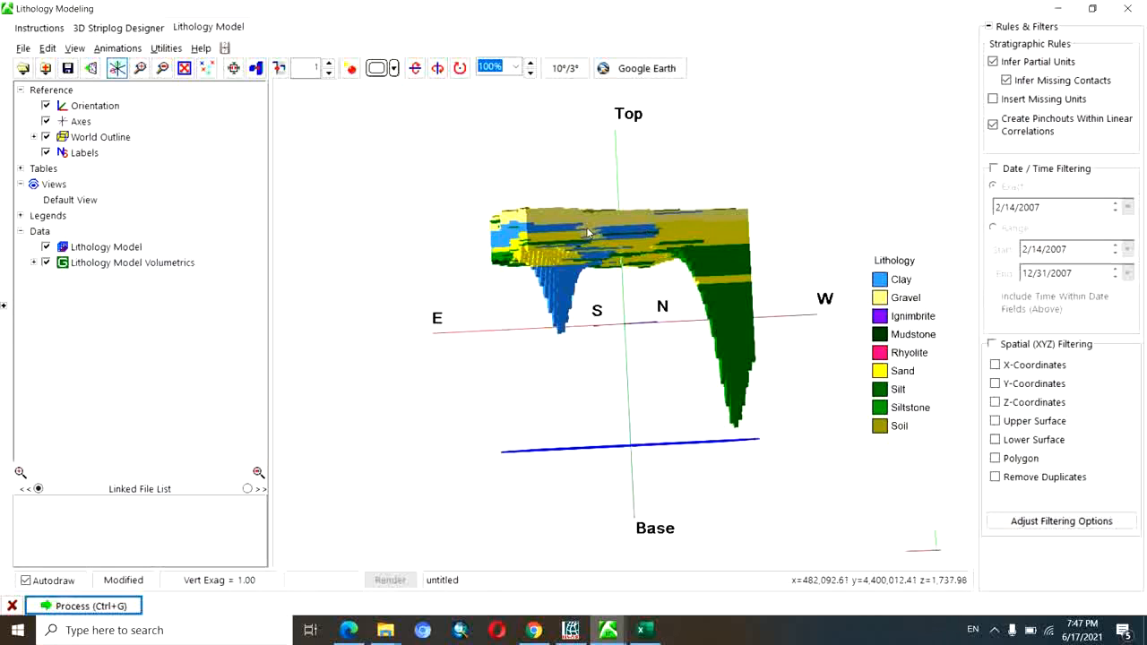
pyautogui.moveTo(586, 227); pyautogui.dragTo(596, 249)
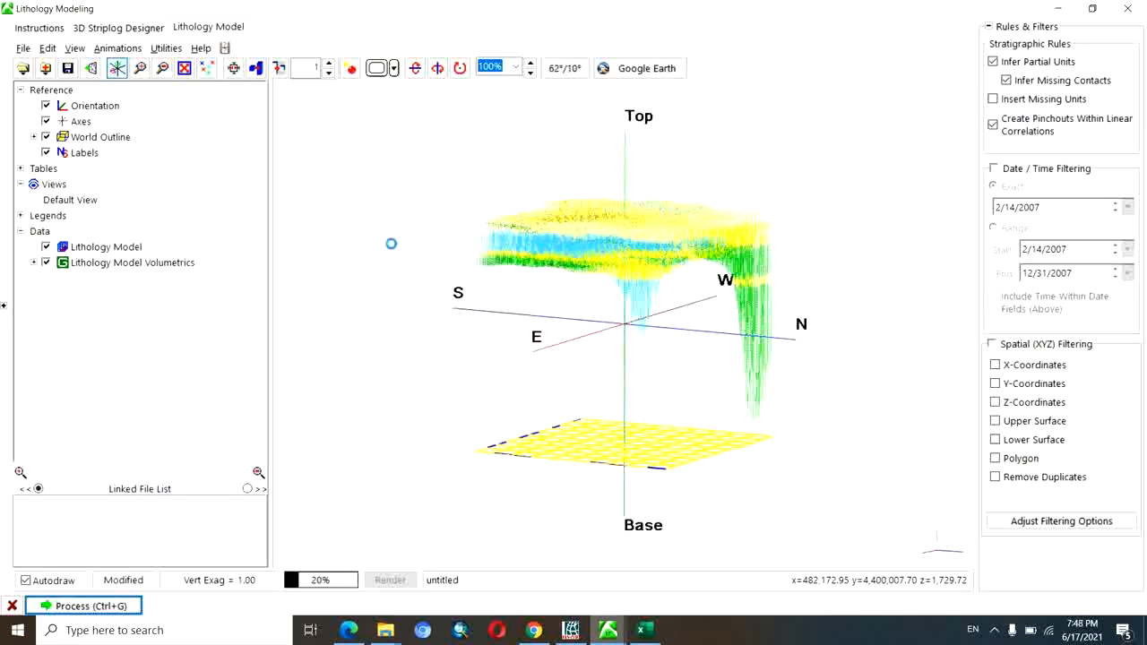
# Expand the Lithology Model Volumetrics and read the density, volume and mass under Clay, Gravel and Mudstone, collapsing each entry.
pyautogui.click(34, 262)
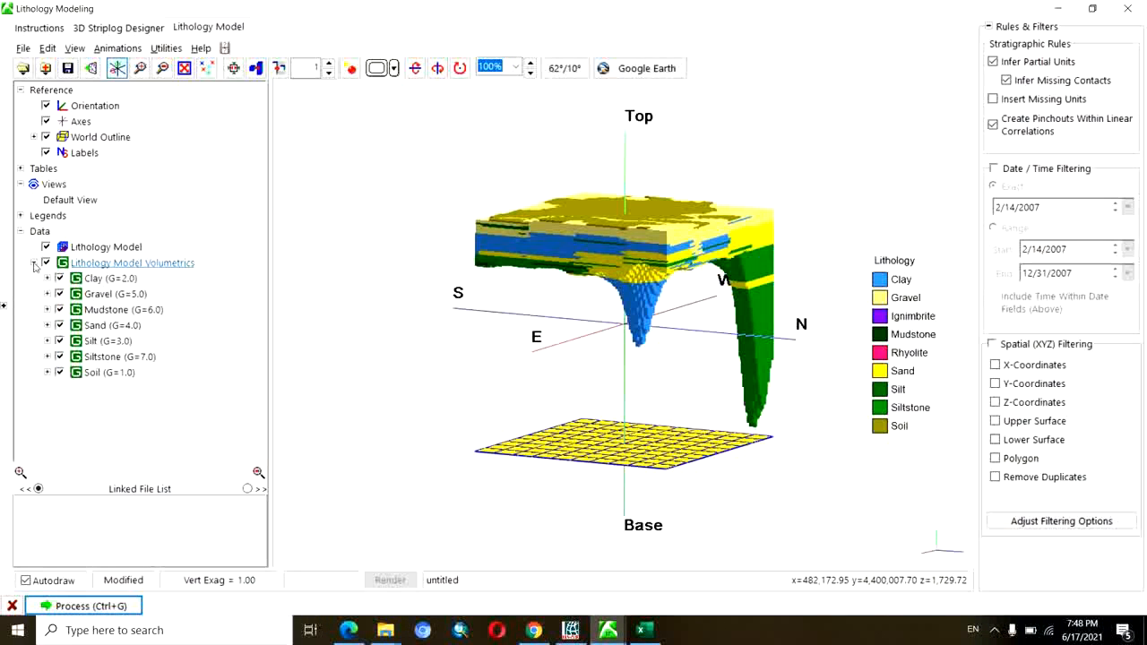
pyautogui.click(47, 278)
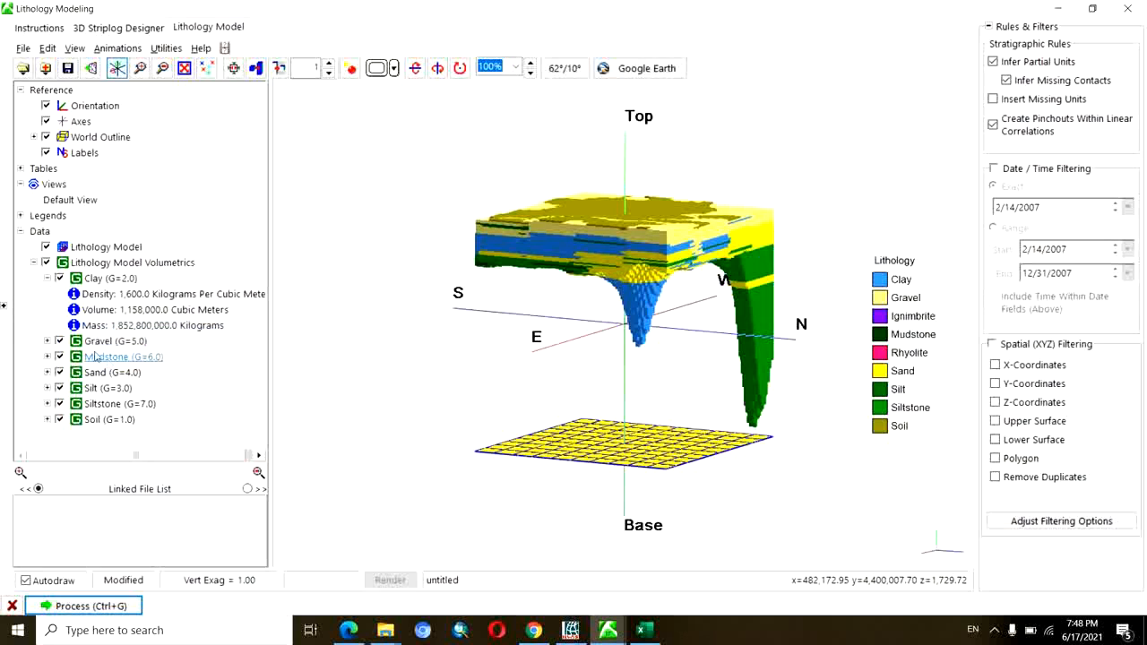
pyautogui.click(47, 277)
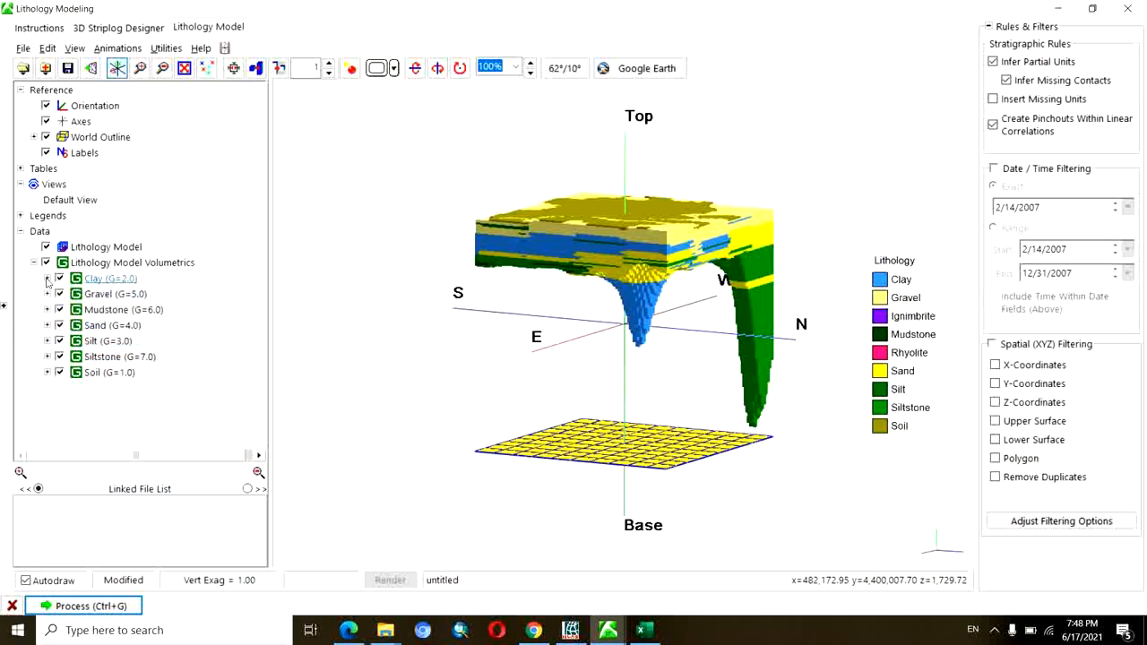
pyautogui.click(46, 294)
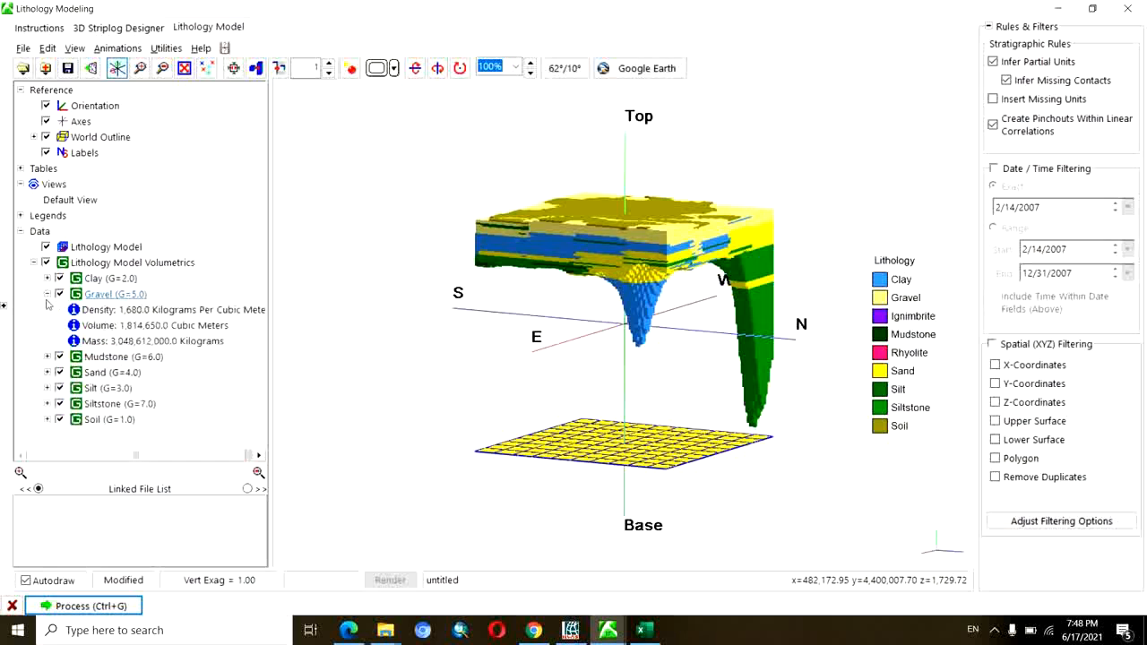
pyautogui.click(47, 356)
pyautogui.click(47, 356)
pyautogui.click(46, 294)
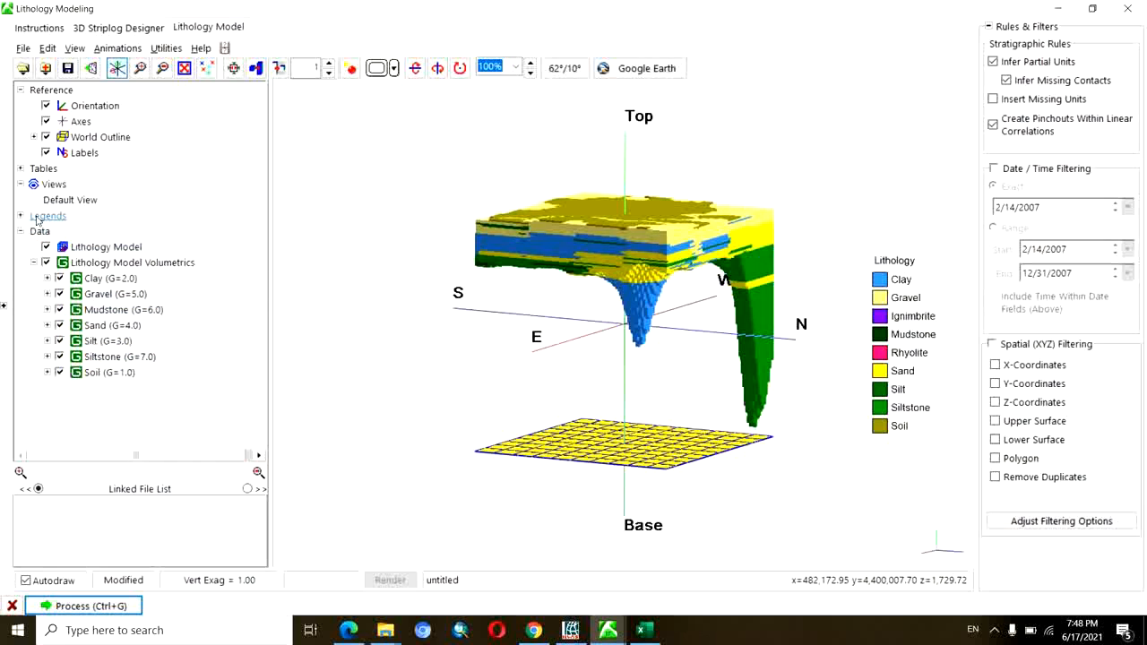
# Open the solid model options of the Lithology Model and check the color schemes, keeping Lithology Table.
pyautogui.click(86, 249)
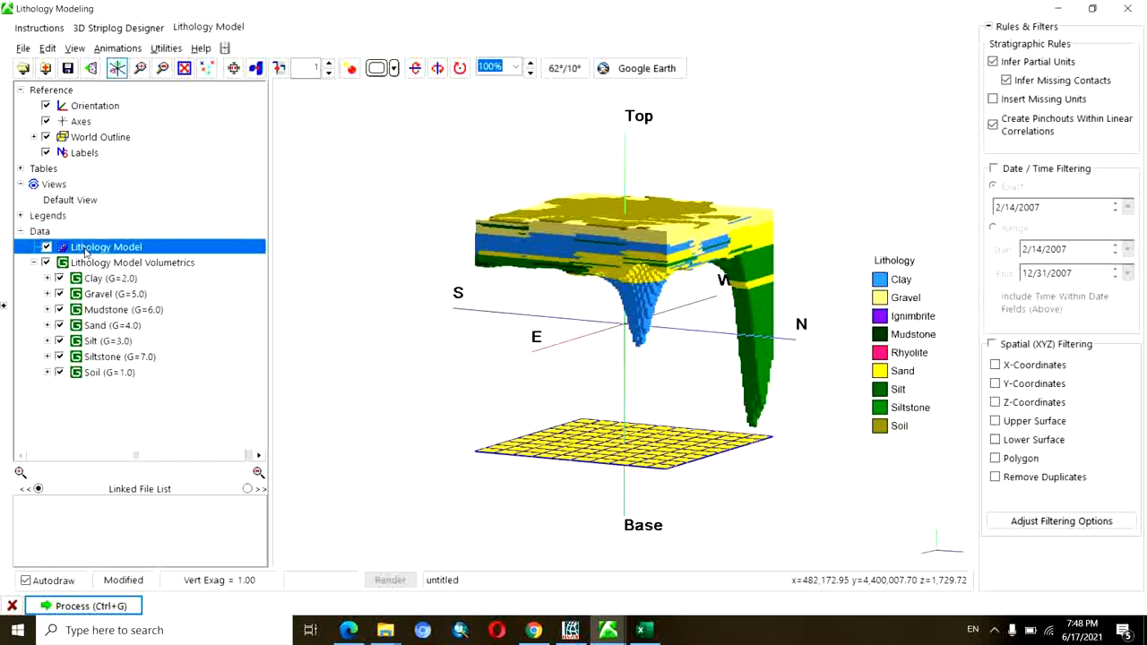
pyautogui.doubleClick(85, 251)
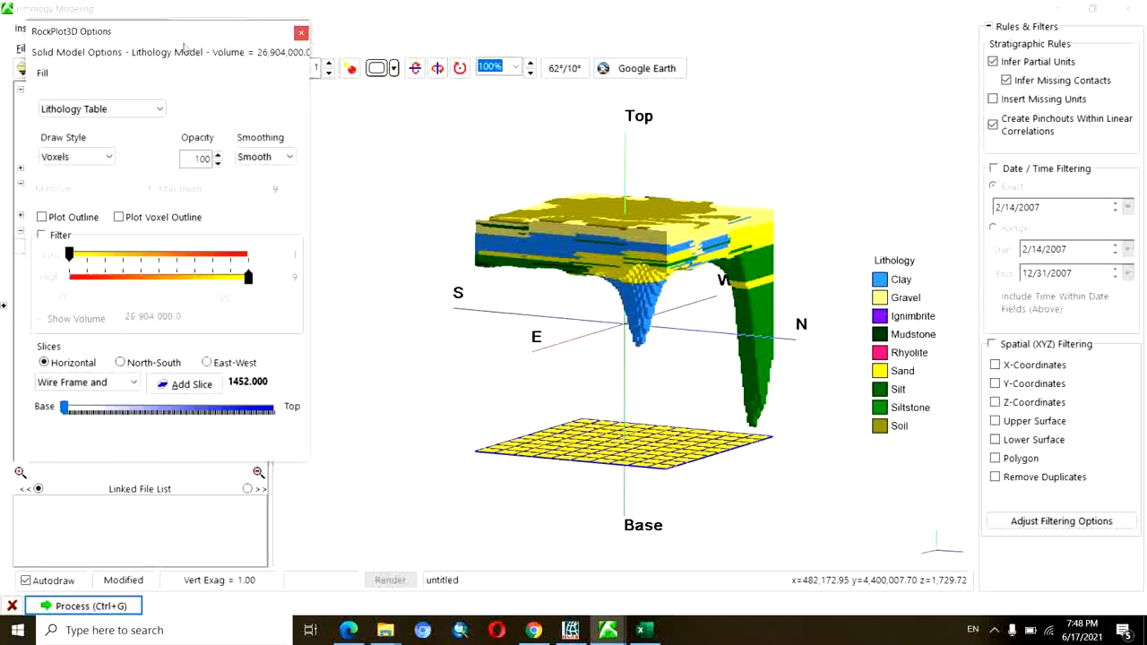
pyautogui.moveTo(176, 35)
pyautogui.mouseDown()
pyautogui.moveTo(442, 48)
pyautogui.moveTo(372, 30)
pyautogui.moveTo(285, 51)
pyautogui.mouseUp()
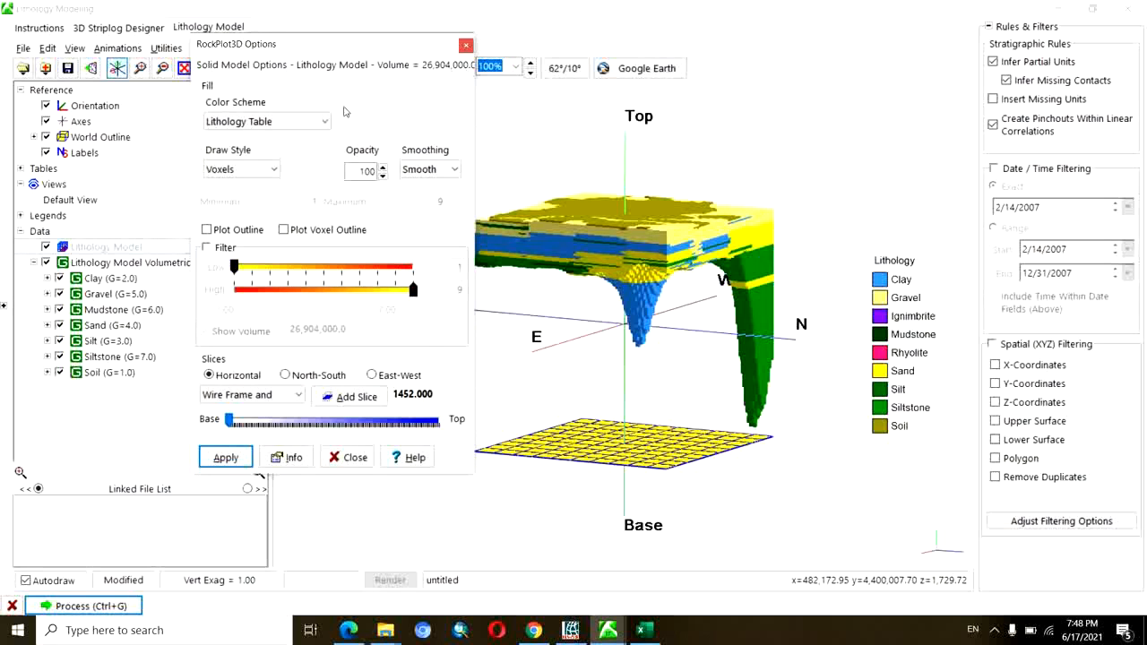
pyautogui.click(324, 125)
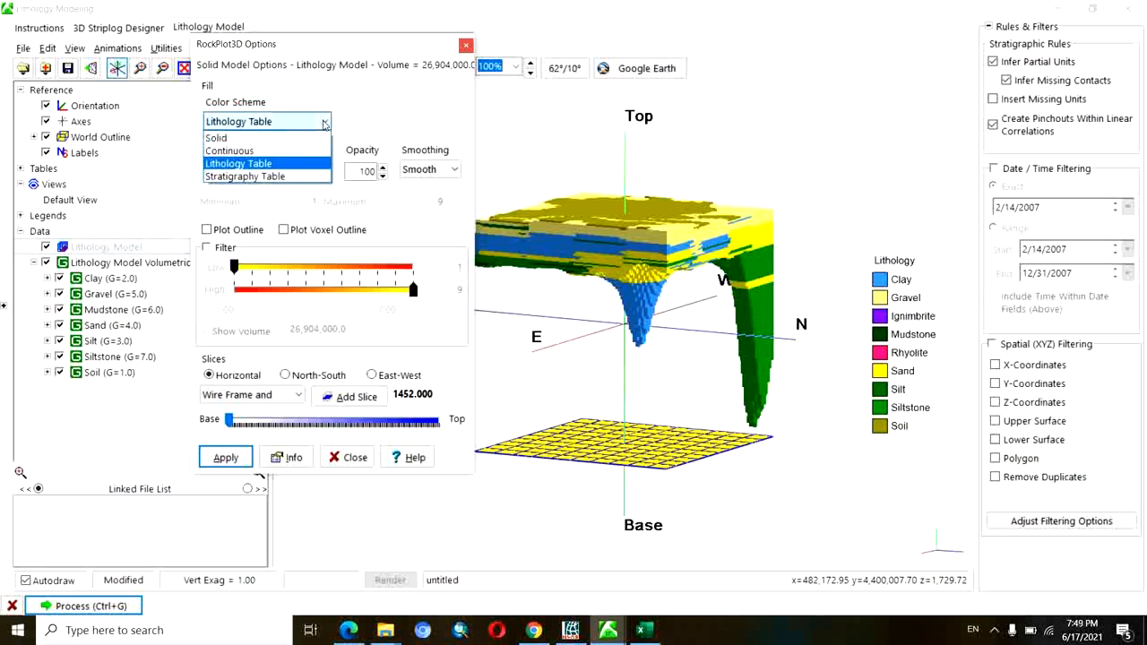
pyautogui.click(325, 125)
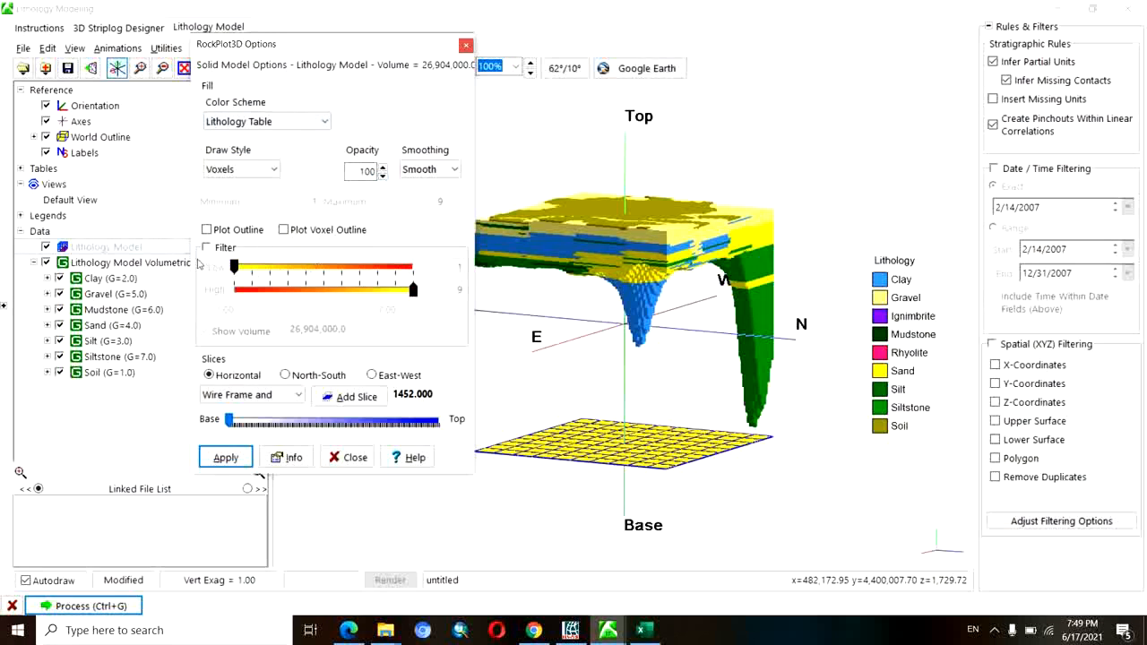
# Filter the lithology model to values from 2 to 3, apply it, inspect the filtered solid, and close the options.
pyautogui.click(206, 248)
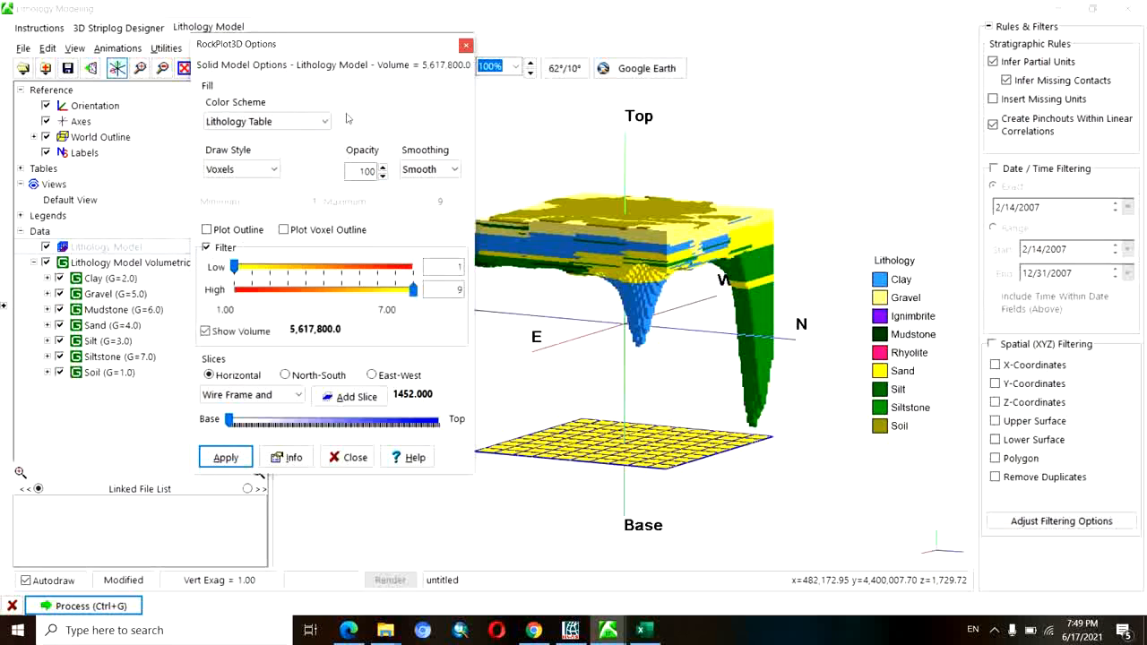
pyautogui.moveTo(353, 51); pyautogui.dragTo(283, 45)
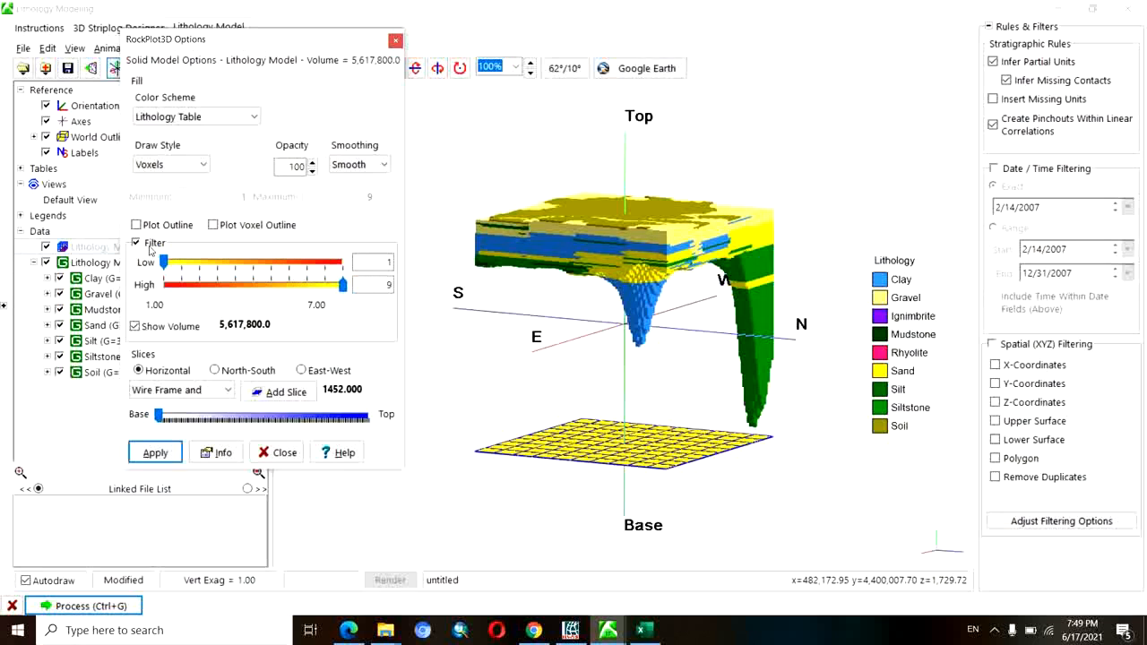
pyautogui.doubleClick(385, 262)
pyautogui.write('2')
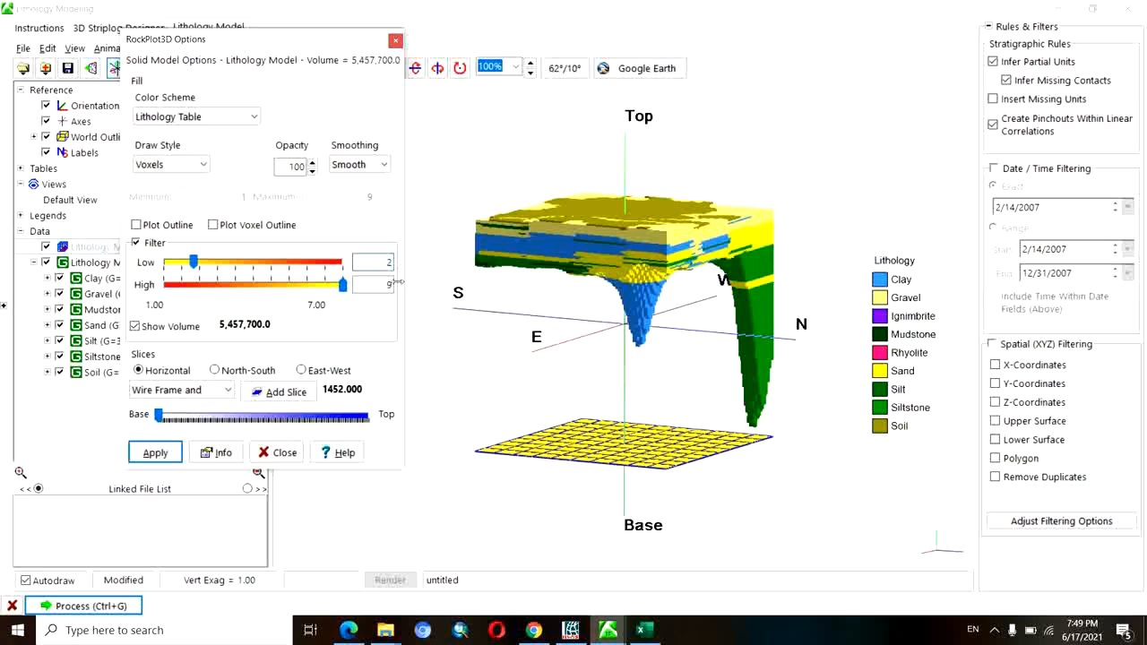
pyautogui.doubleClick(387, 284)
pyautogui.write('4')
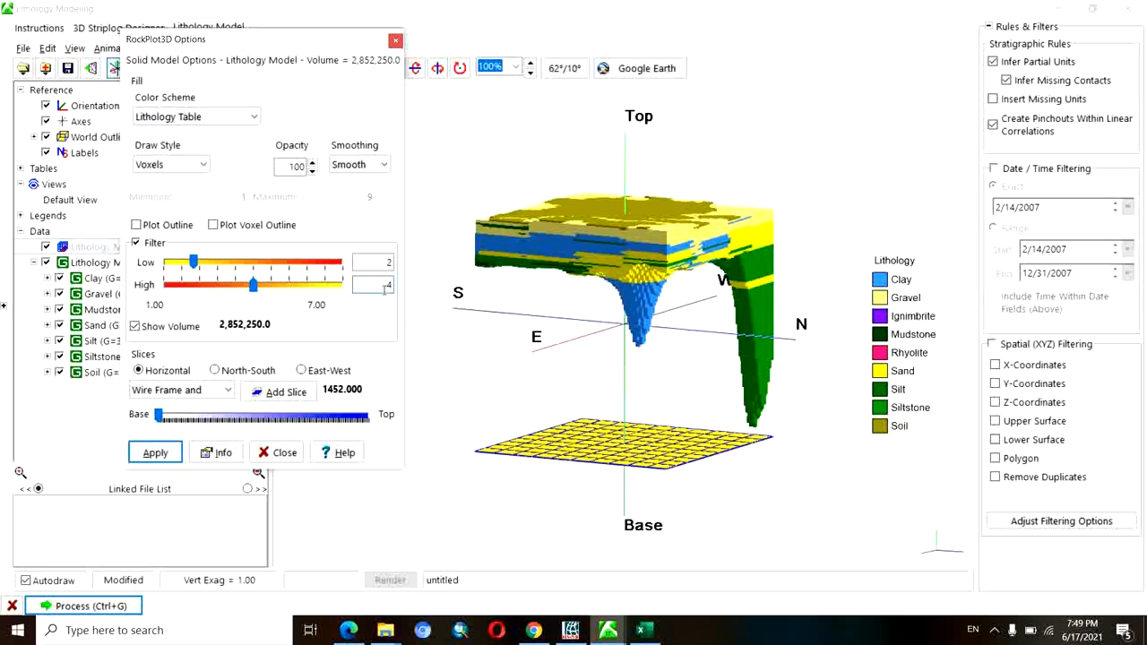
pyautogui.doubleClick(386, 285)
pyautogui.write('3')
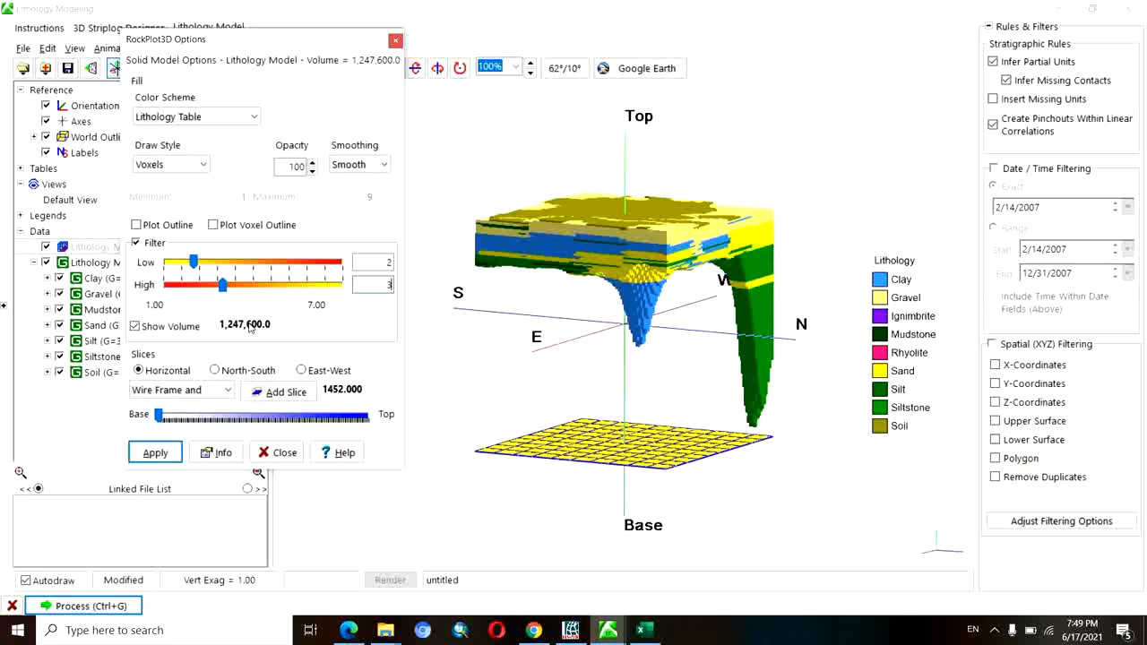
pyautogui.click(158, 454)
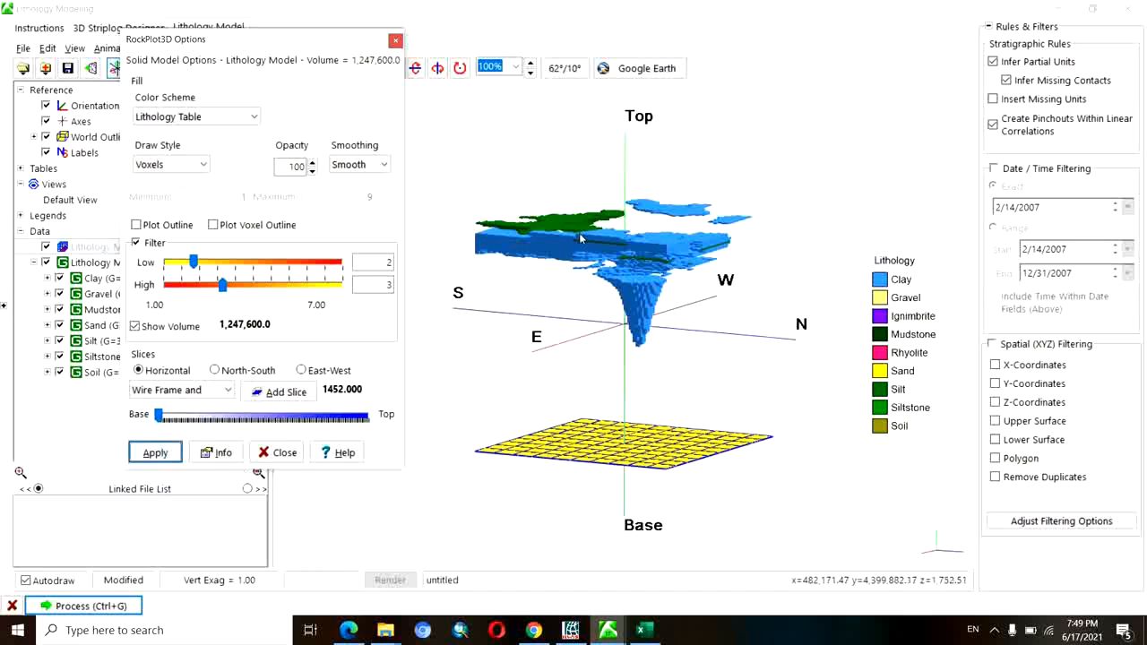
pyautogui.moveTo(562, 229)
pyautogui.mouseDown()
pyautogui.moveTo(624, 250)
pyautogui.moveTo(616, 266)
pyautogui.moveTo(623, 254)
pyautogui.mouseUp()
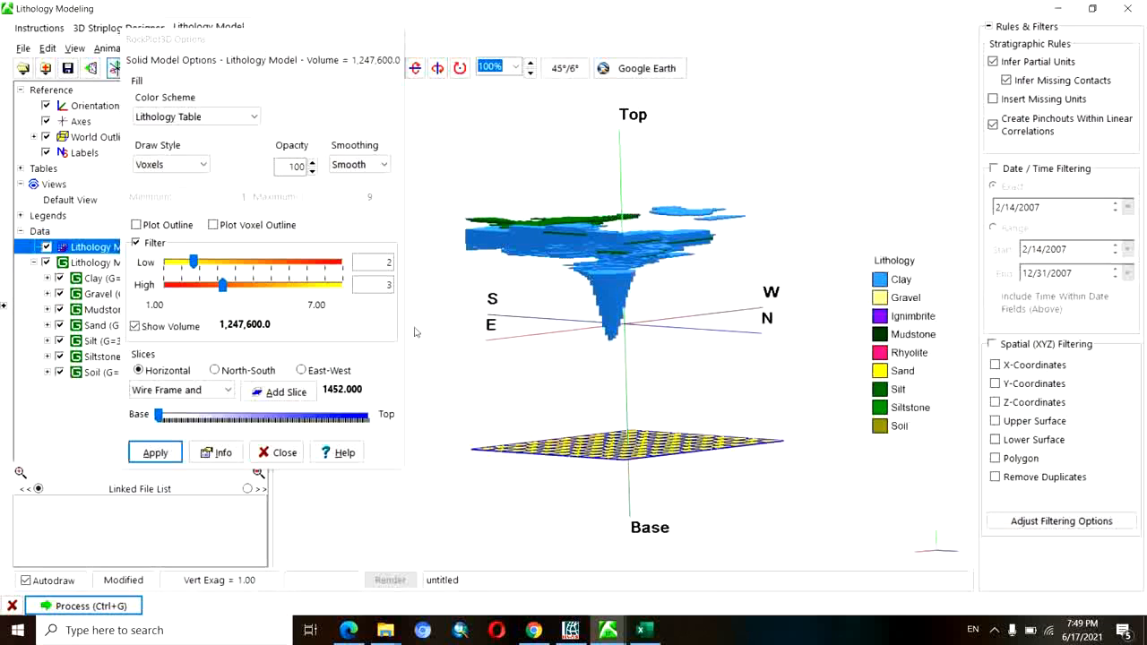
pyautogui.moveTo(652, 258); pyautogui.dragTo(625, 274)
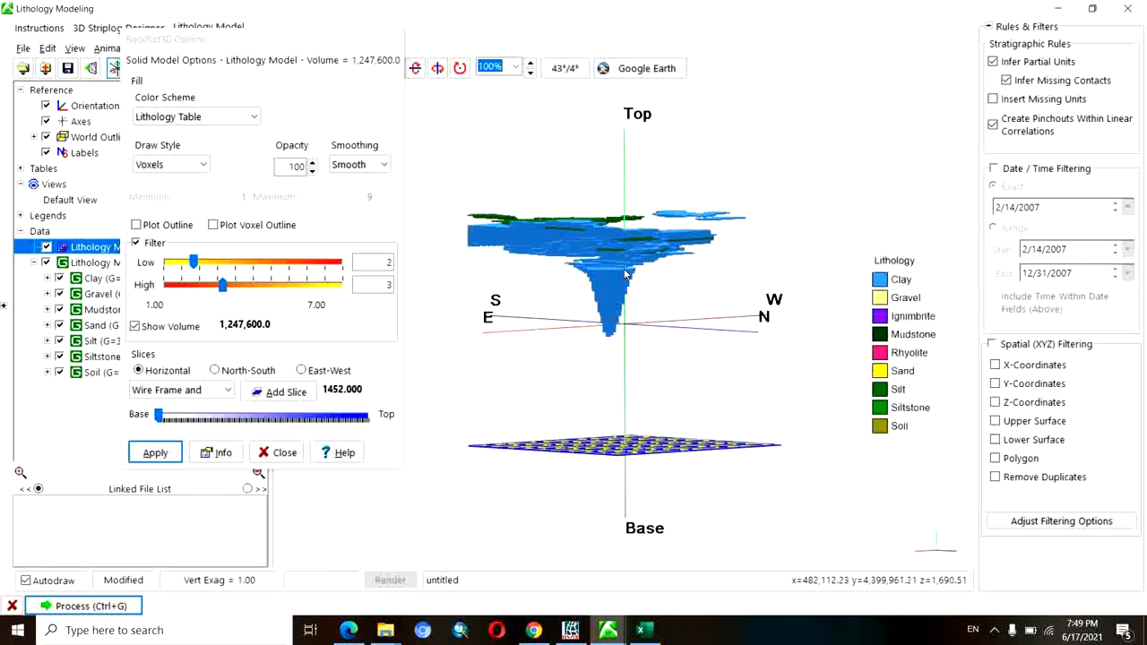
pyautogui.click(277, 452)
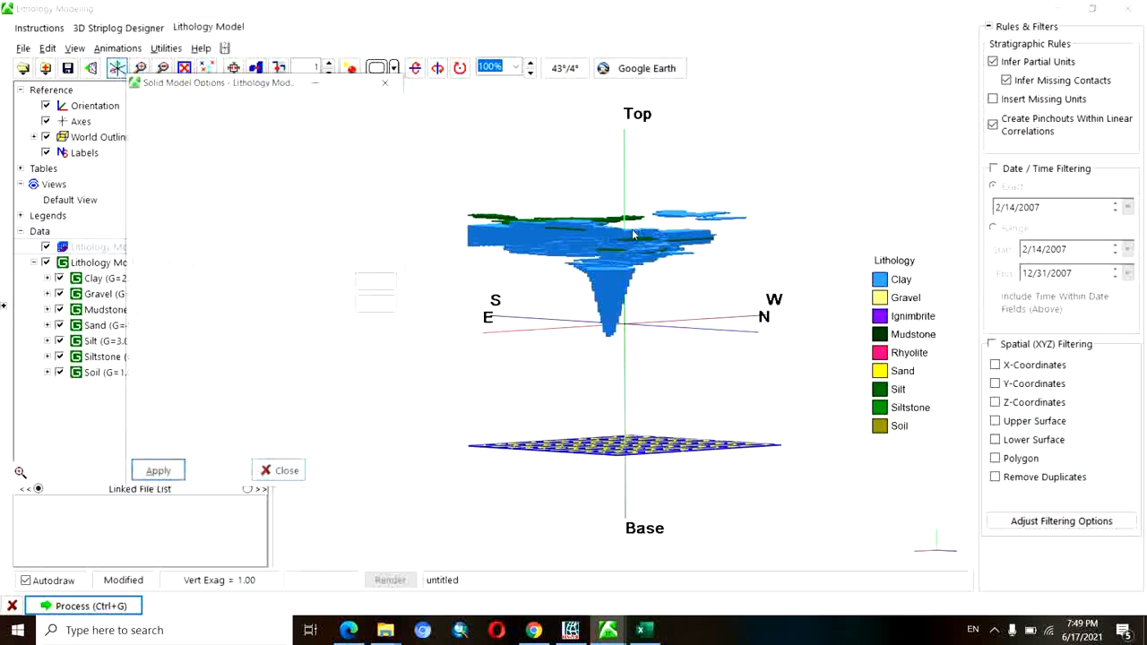
# Inspect the filtered clay and silt solid from several angles and look at the lithology modeling instructions.
pyautogui.moveTo(620, 247)
pyautogui.mouseDown()
pyautogui.moveTo(608, 265)
pyautogui.moveTo(591, 245)
pyautogui.mouseUp()
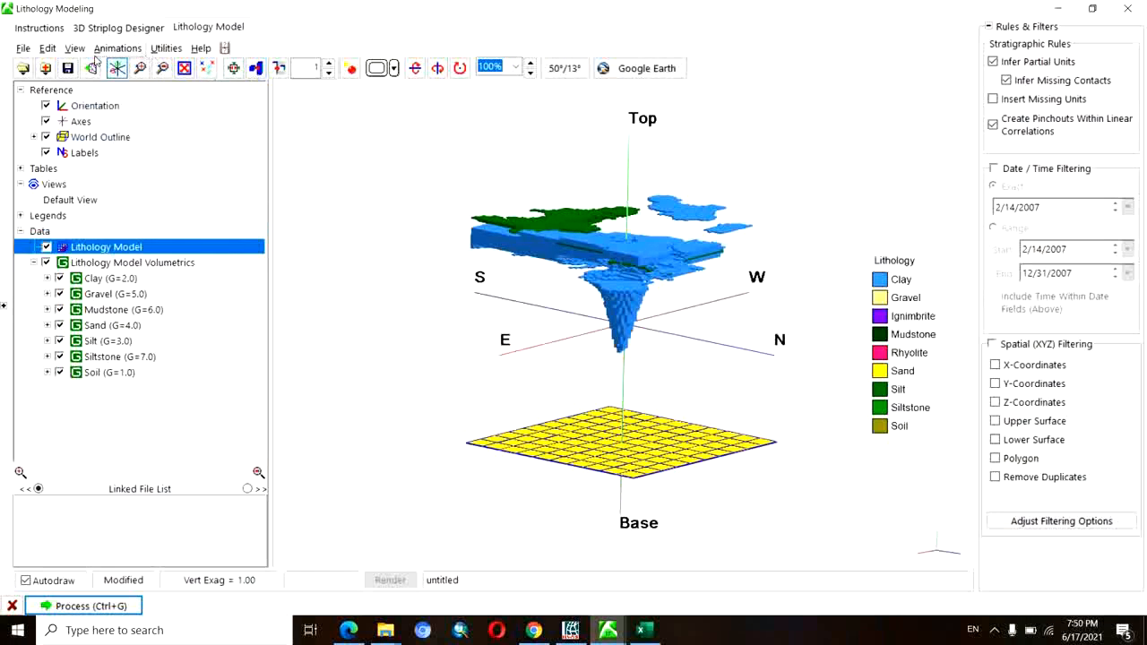
pyautogui.moveTo(543, 248); pyautogui.dragTo(578, 255)
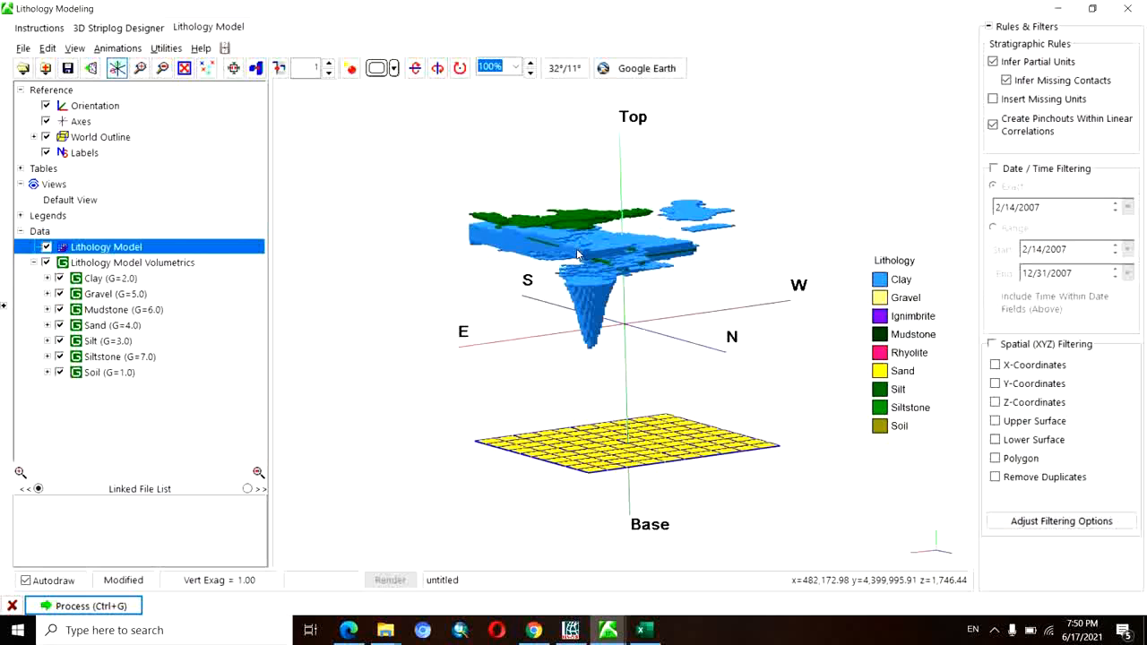
pyautogui.moveTo(604, 259); pyautogui.dragTo(615, 249)
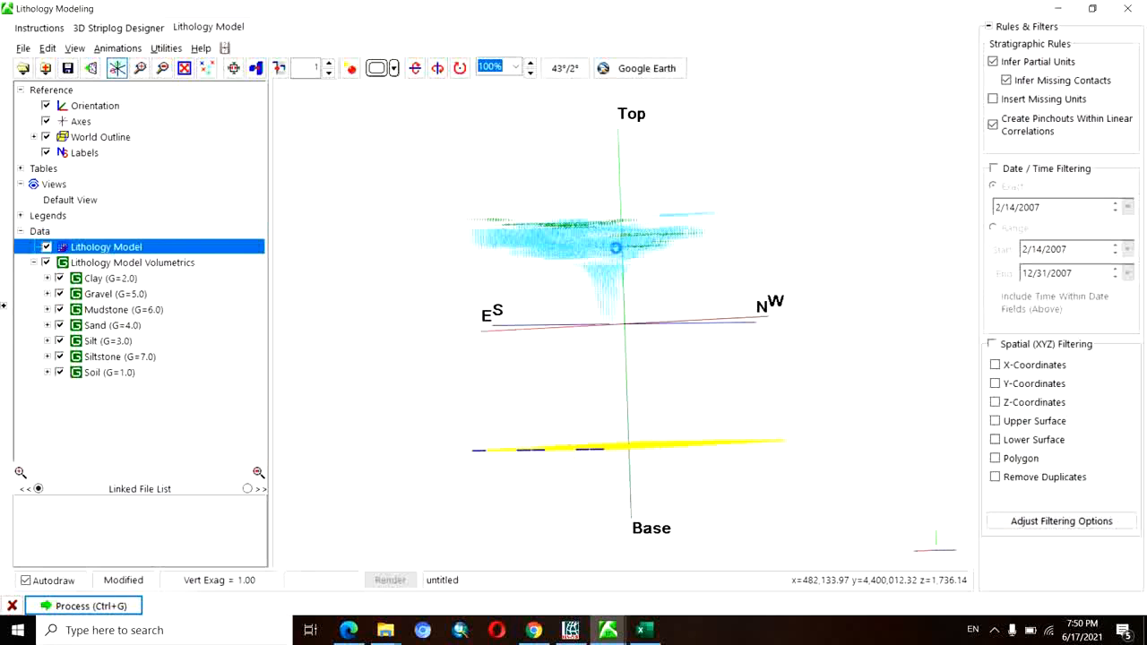
pyautogui.click(40, 28)
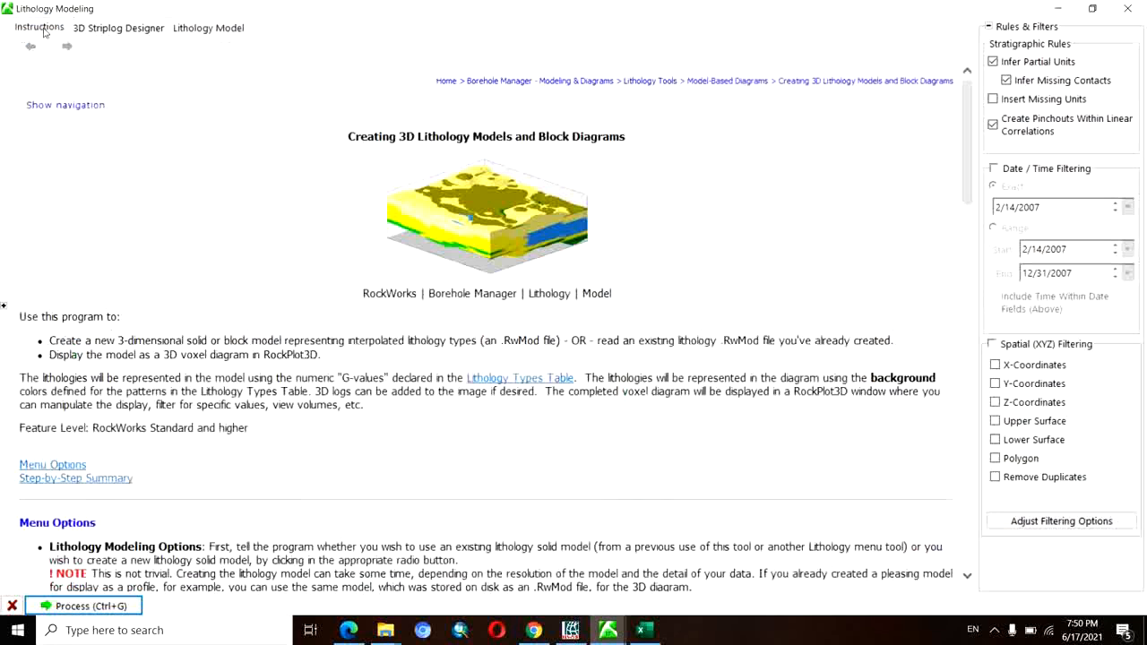
pyautogui.click(208, 28)
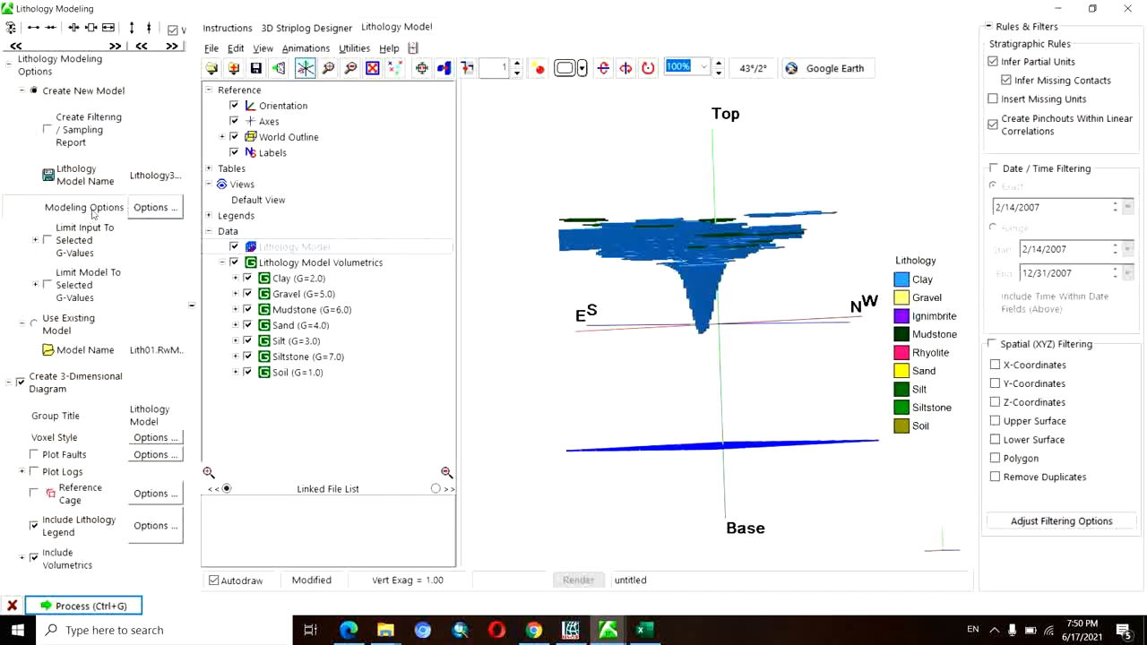
# Enable tilting in the lithologic modeling options, keeping Lateral Blending with a dip direction of 135 and a dip amount of 15 degrees.
pyautogui.click(158, 208)
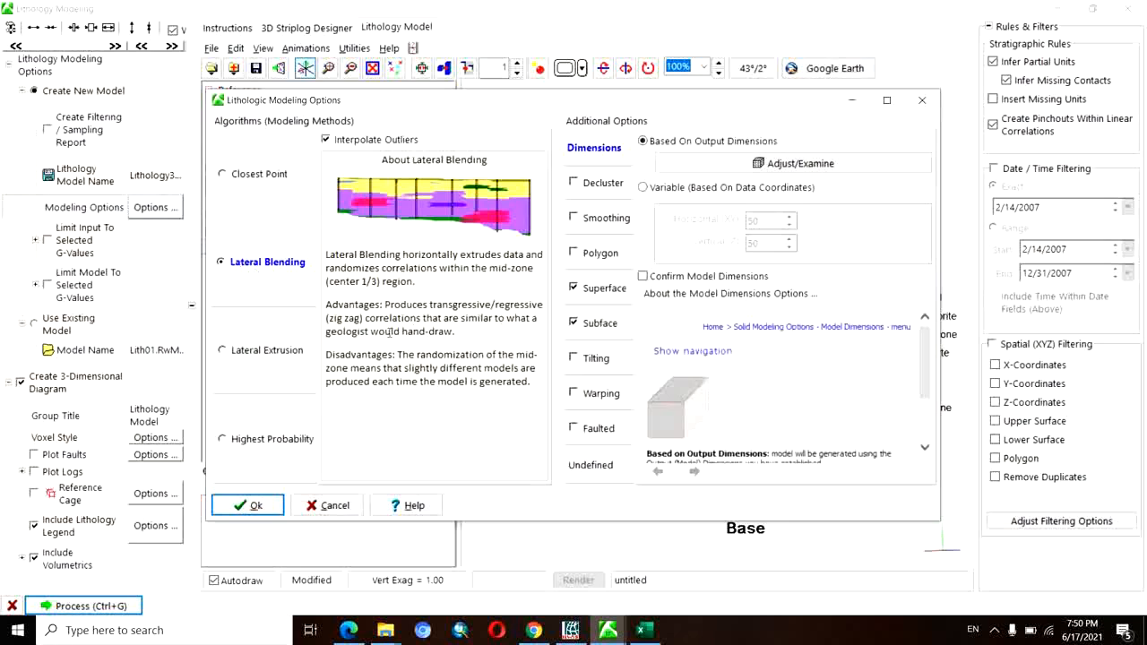
pyautogui.click(573, 358)
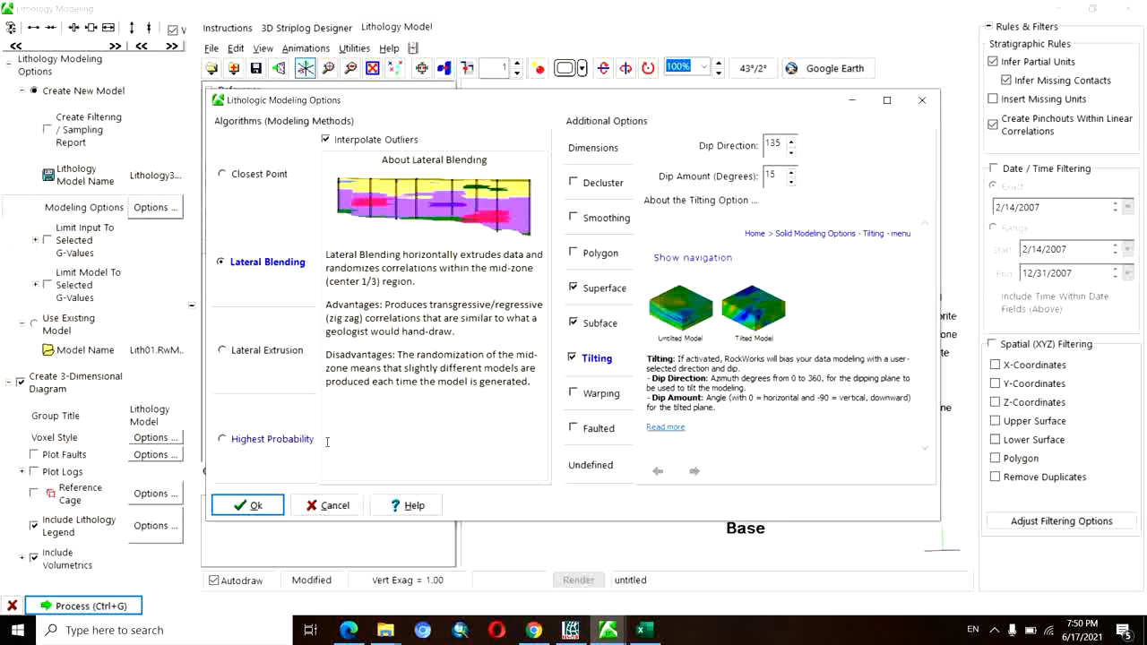
pyautogui.click(270, 507)
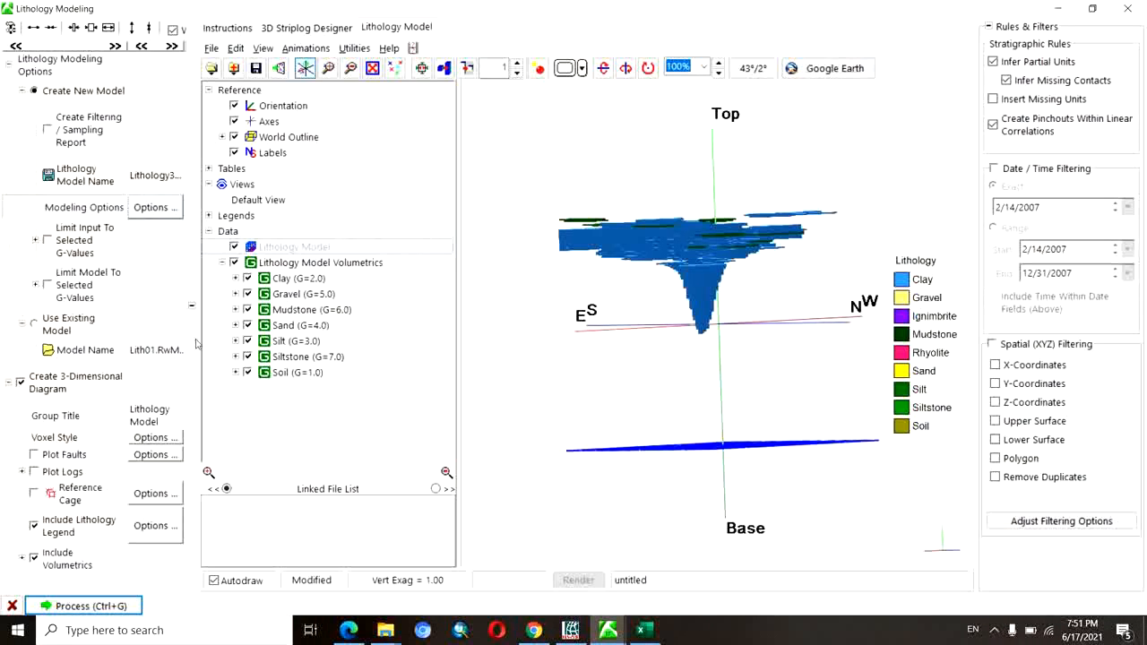
# Process the lithology model with tilting and inspect the 3D diagram from several sides.
pyautogui.moveTo(609, 265); pyautogui.dragTo(622, 263)
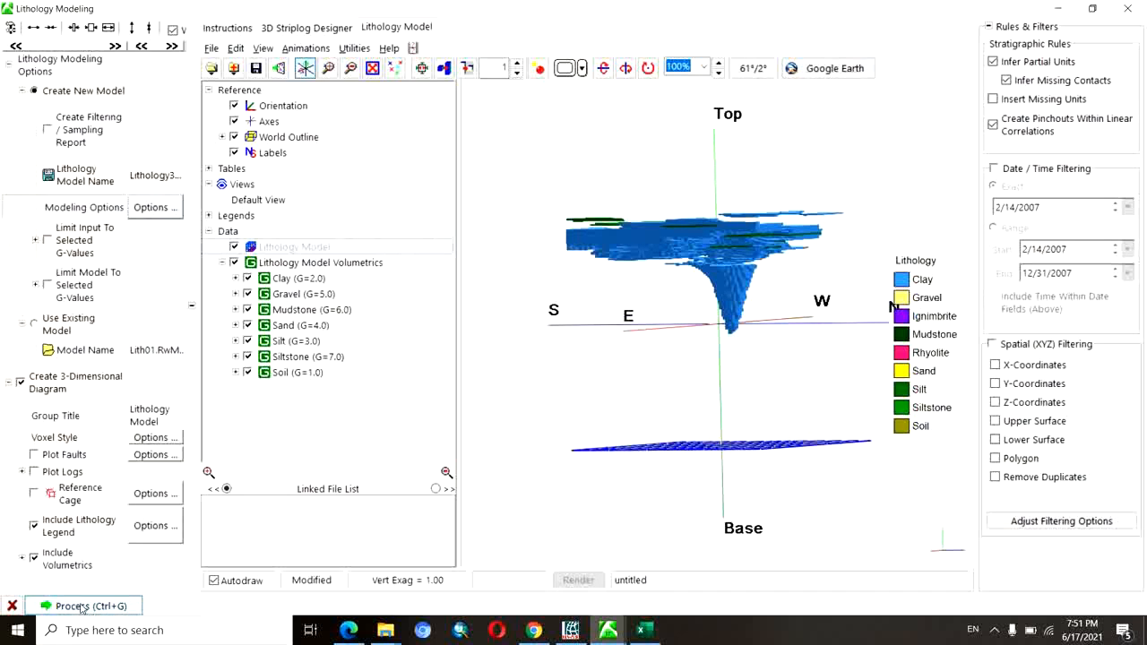
pyautogui.click(80, 608)
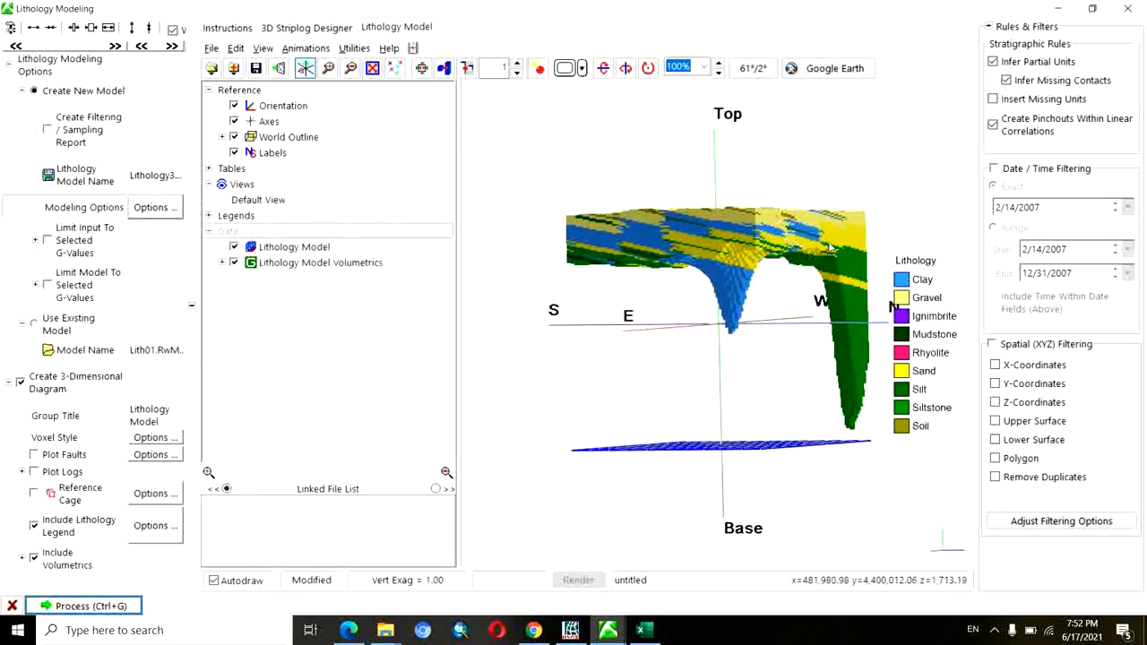
pyautogui.moveTo(752, 251); pyautogui.dragTo(645, 220)
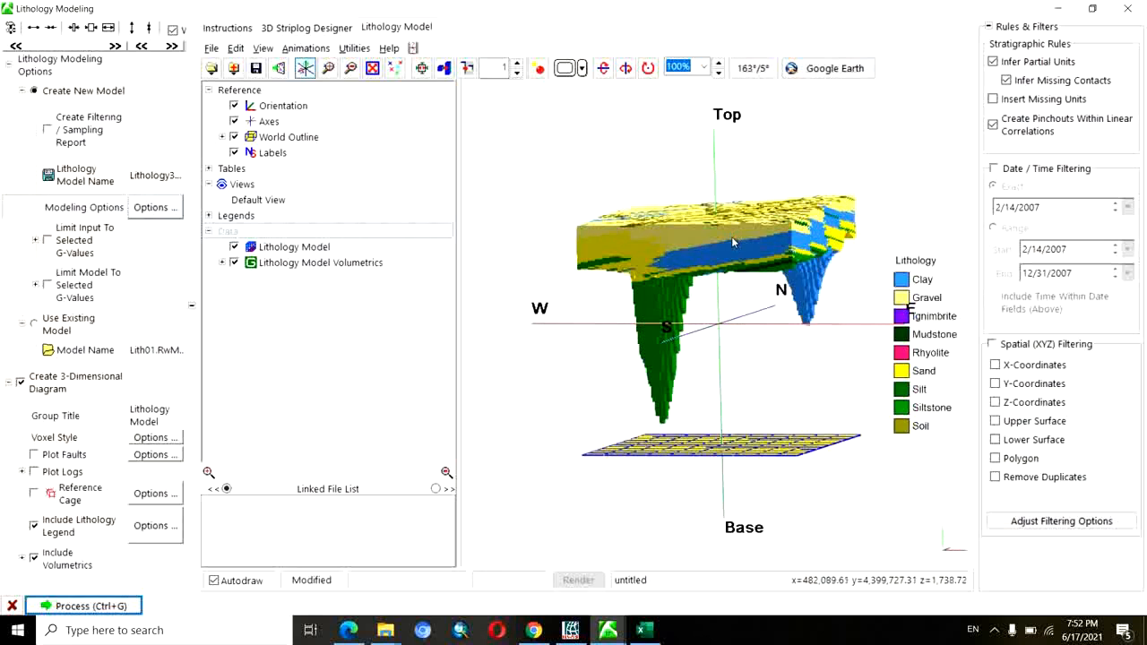
pyautogui.moveTo(731, 236); pyautogui.dragTo(582, 235)
pyautogui.moveTo(739, 281); pyautogui.dragTo(716, 258)
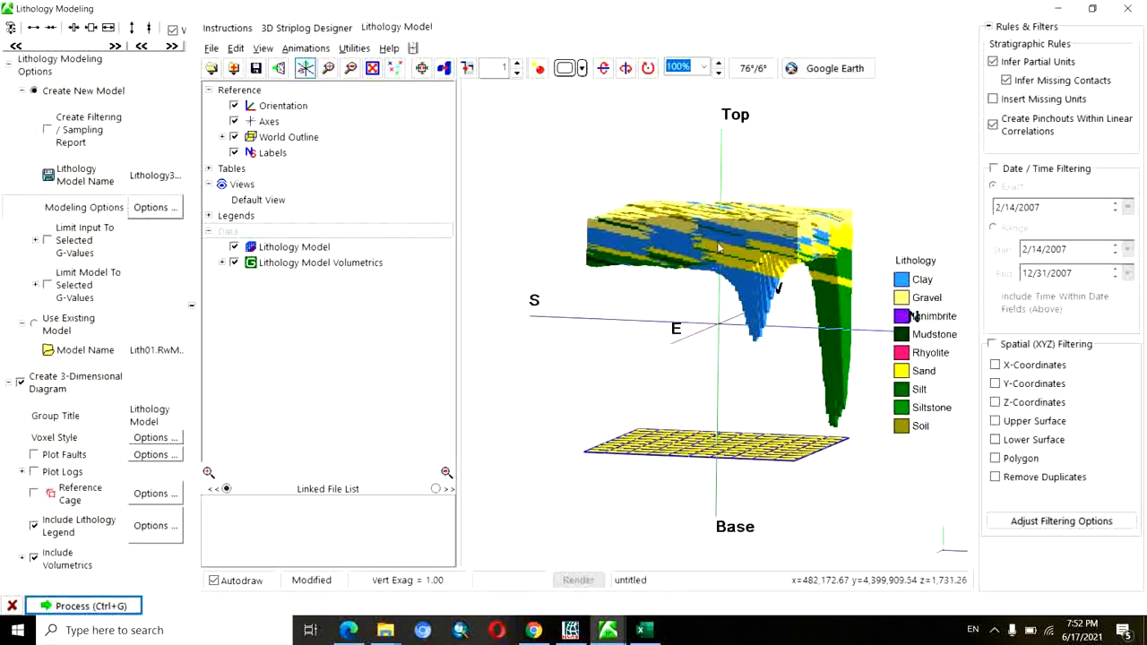
pyautogui.moveTo(716, 251); pyautogui.dragTo(632, 279)
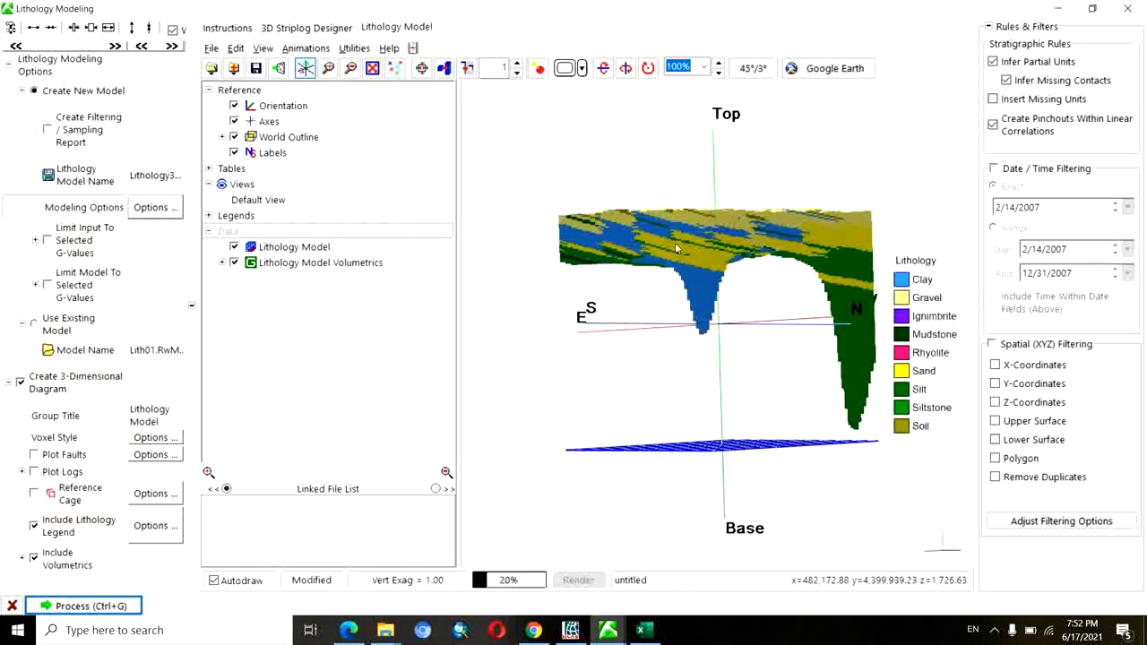
pyautogui.moveTo(675, 241); pyautogui.dragTo(688, 249)
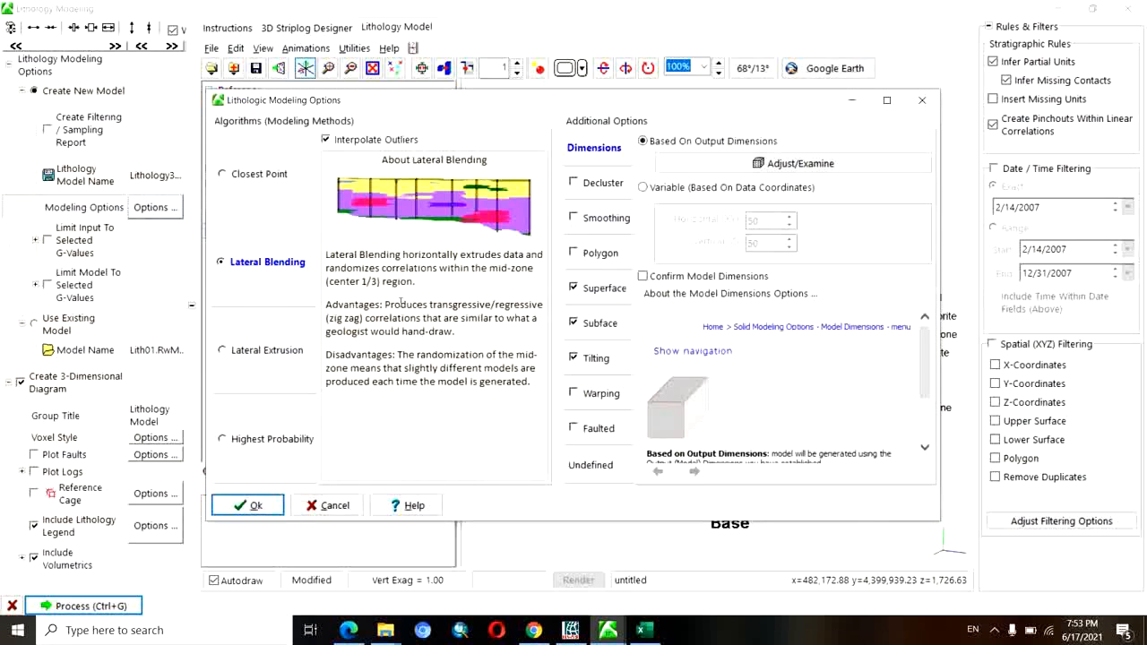
# Set the tilting dip direction and dip amount to 0 in the lithologic modeling options.
pyautogui.click(584, 360)
pyautogui.moveTo(784, 144); pyautogui.dragTo(741, 140)
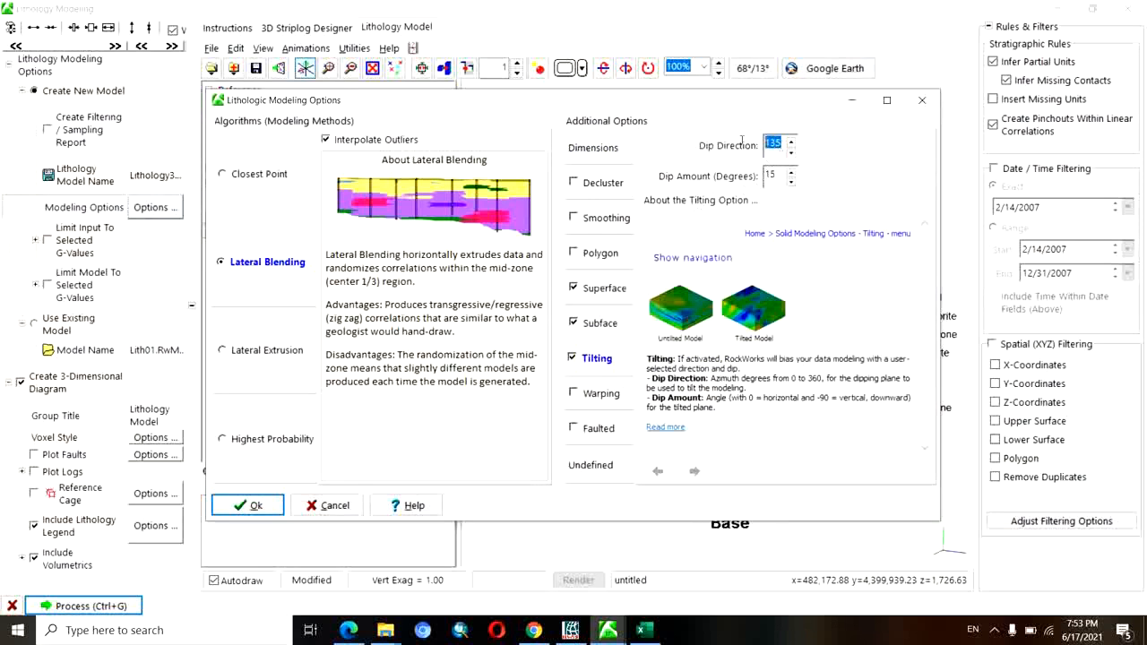
pyautogui.write('0')
pyautogui.doubleClick(773, 175)
pyautogui.write('0')
pyautogui.click(247, 505)
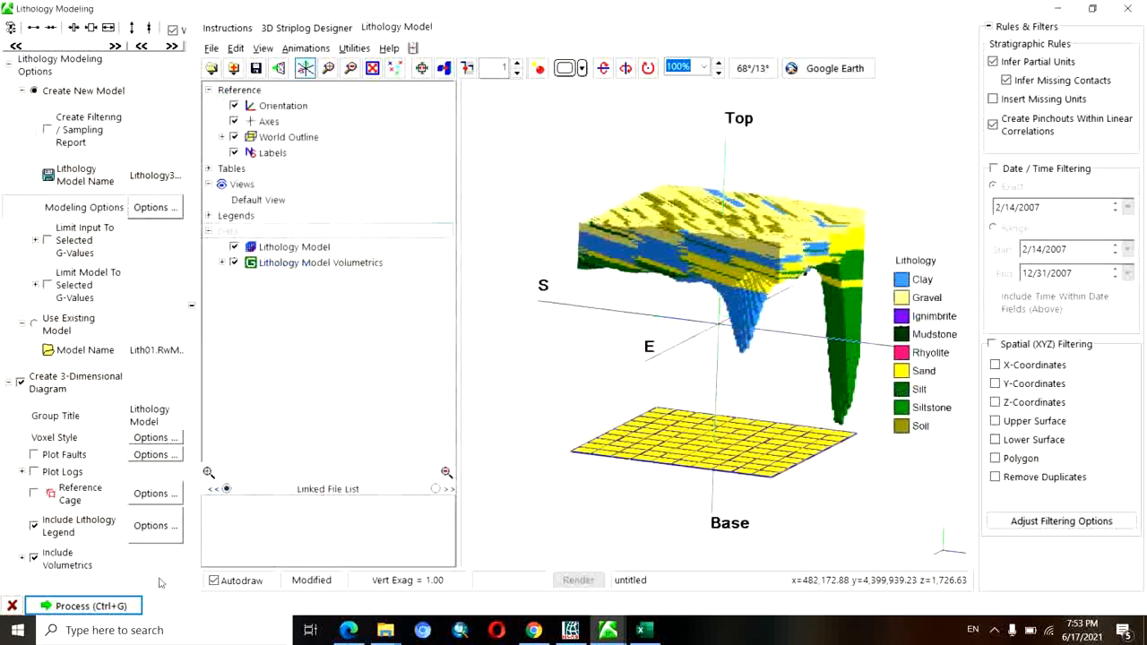
# Process the lithology model again with zero tilt and inspect the resulting 3D diagram.
pyautogui.click(93, 606)
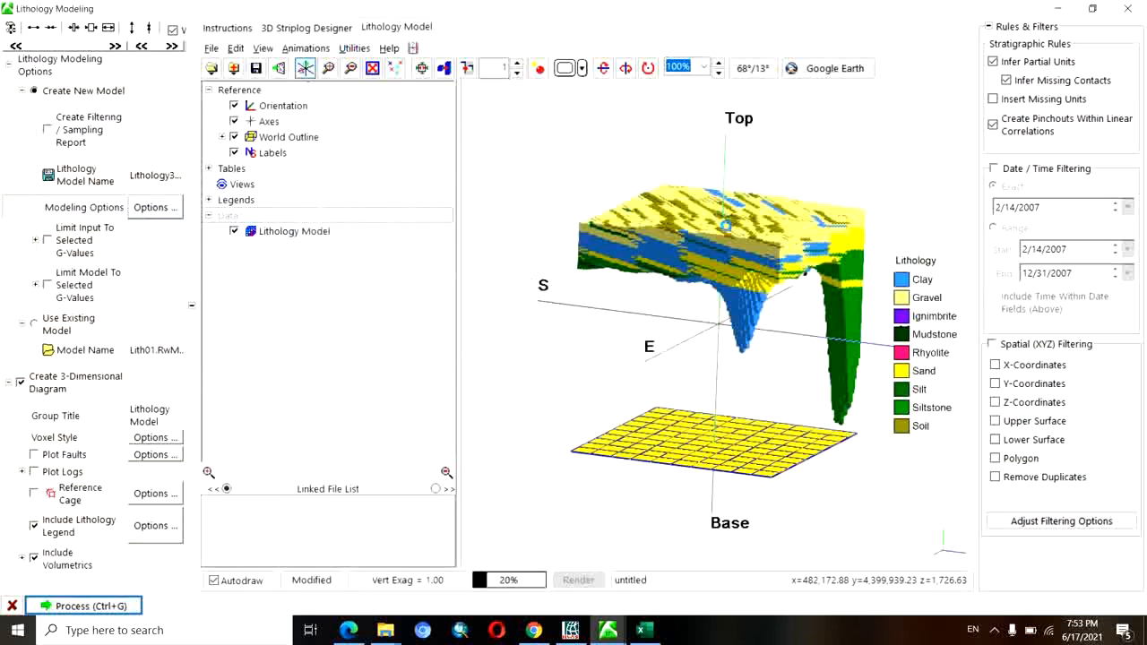
pyautogui.moveTo(733, 239); pyautogui.dragTo(700, 258)
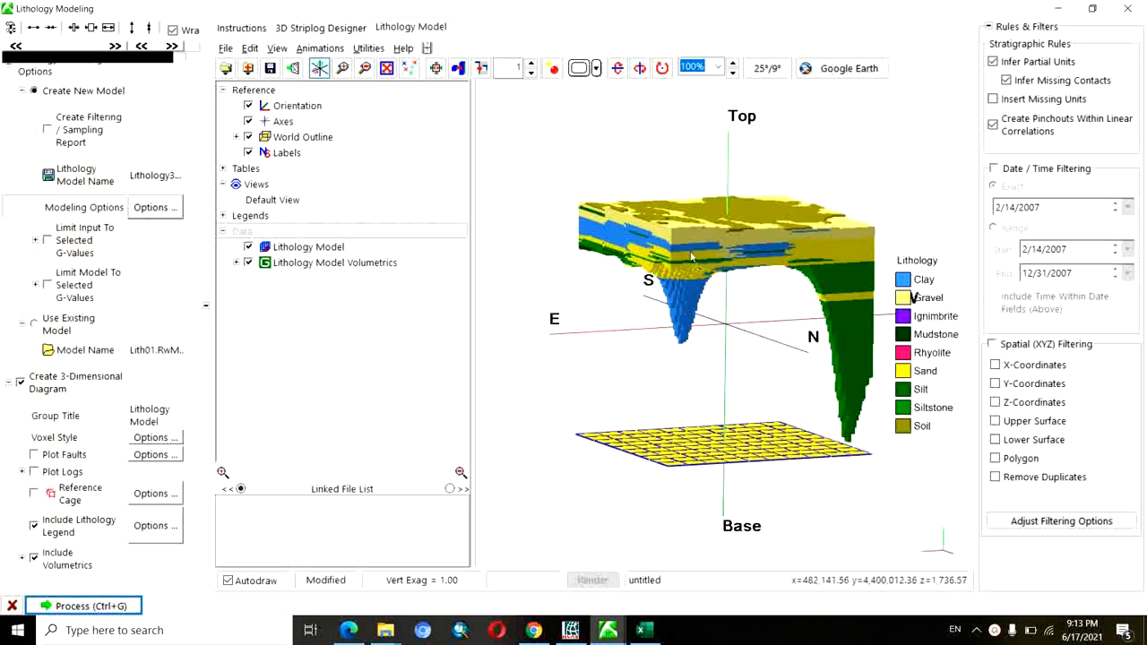
pyautogui.moveTo(707, 259); pyautogui.dragTo(686, 251)
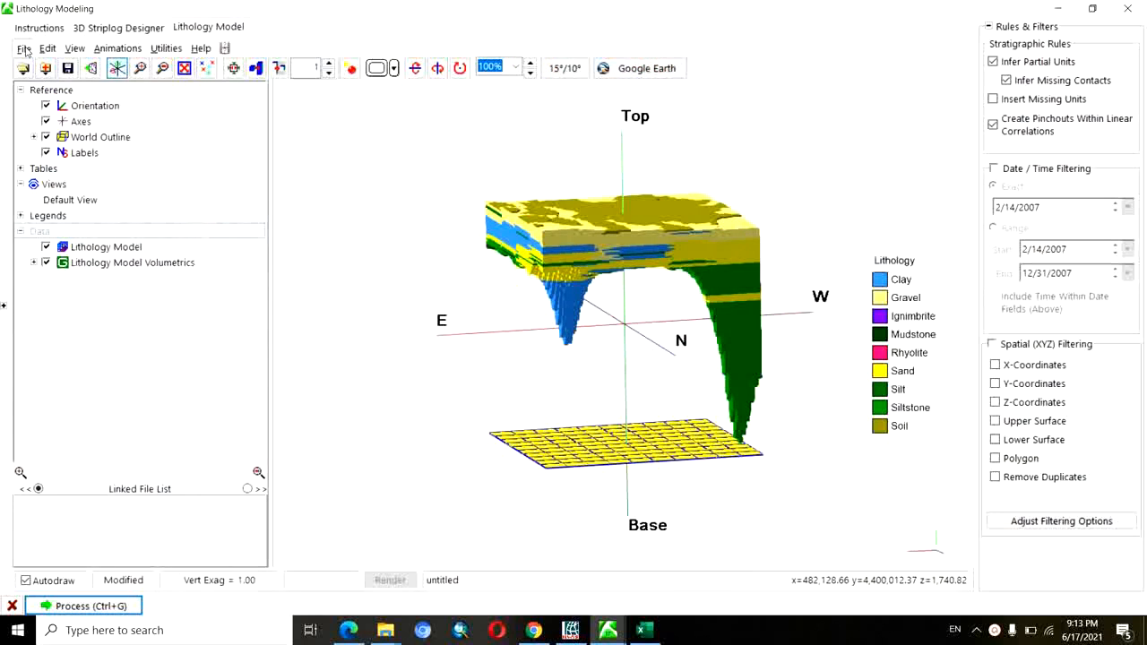
# Save the 3D diagram as the RockPlot3D file Lithology3D_Blending in the Rockwork folder.
pyautogui.hotkey('ctrl', 's')
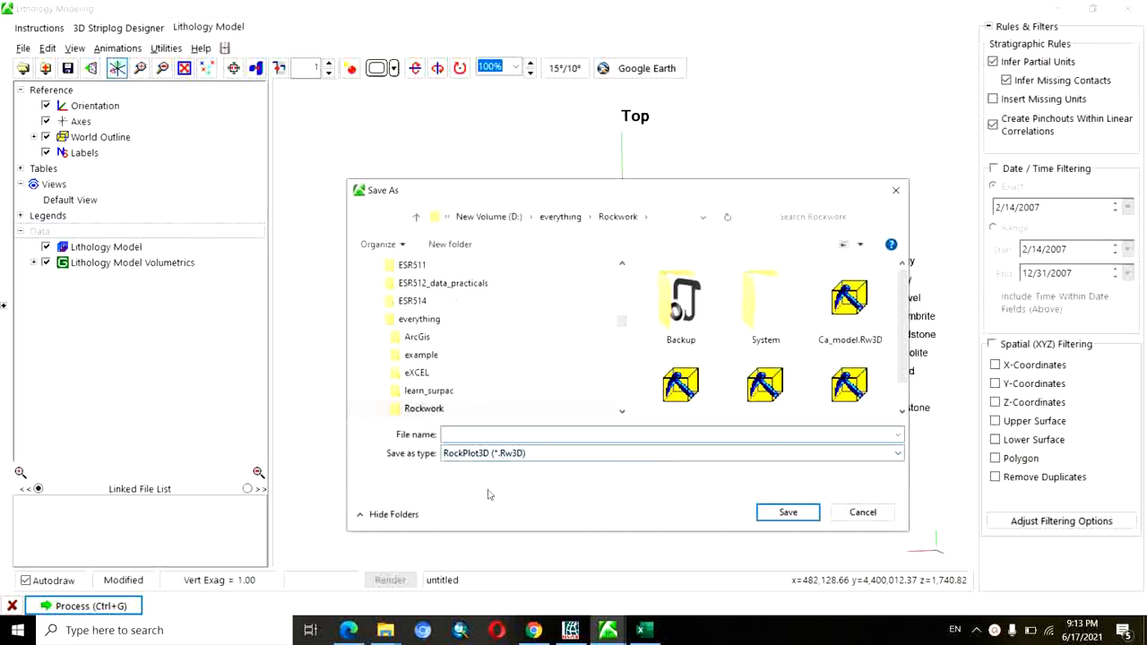
pyautogui.write('Lithology')
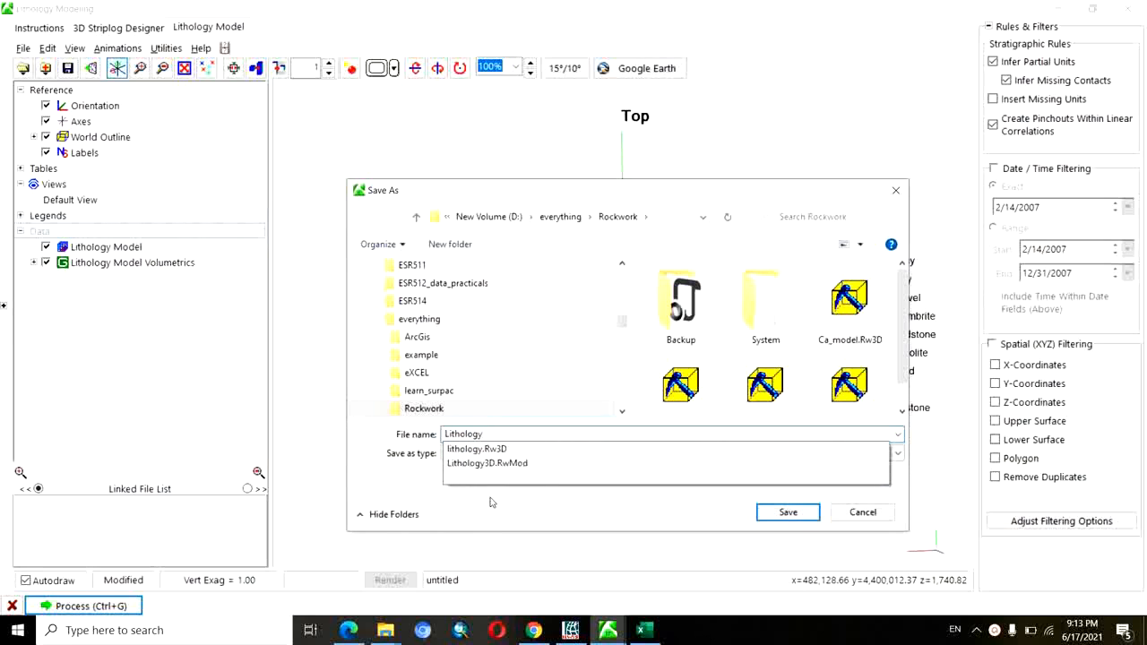
pyautogui.write('3D')
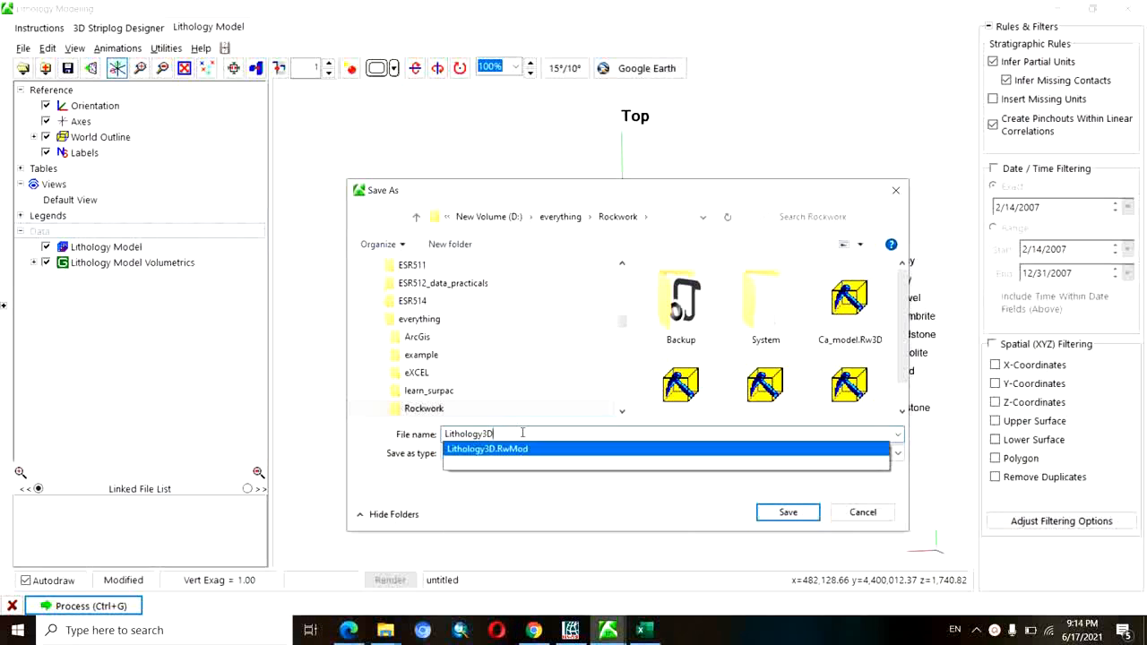
pyautogui.write('_Blen')
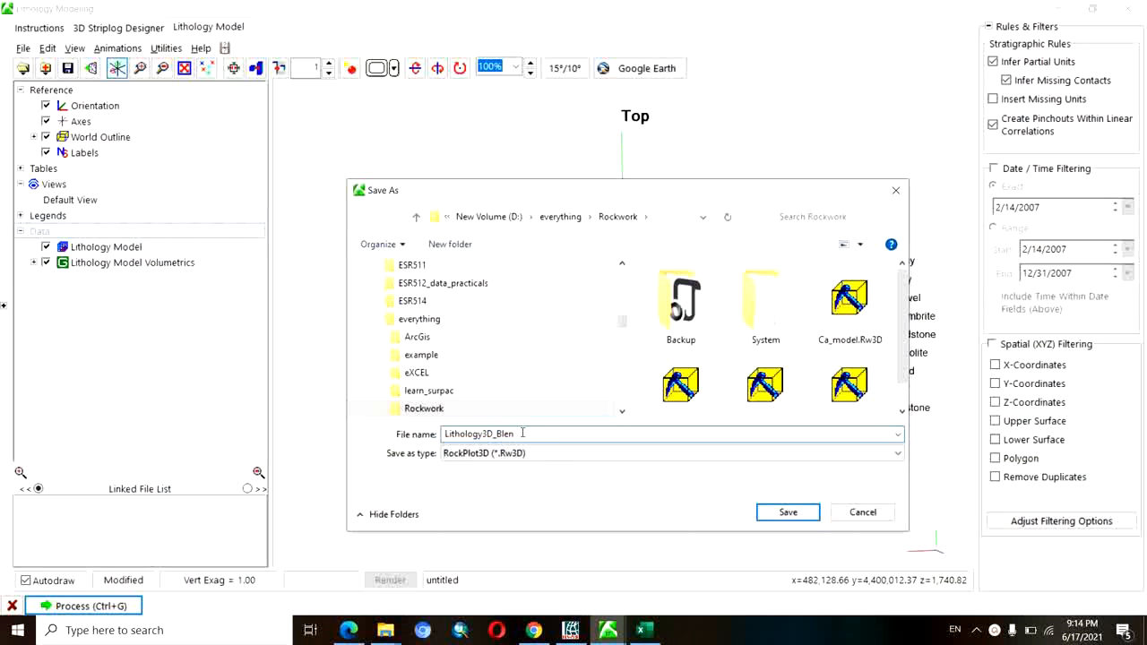
pyautogui.write('ding')
pyautogui.click(786, 511)
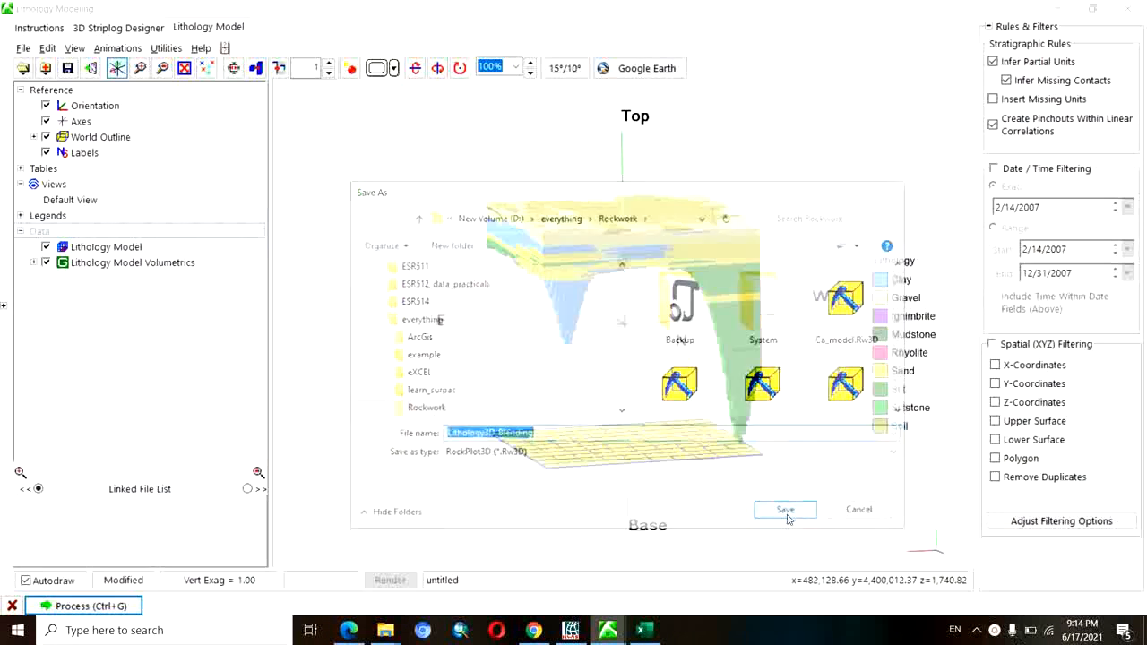
pyautogui.moveTo(701, 285); pyautogui.dragTo(711, 292)
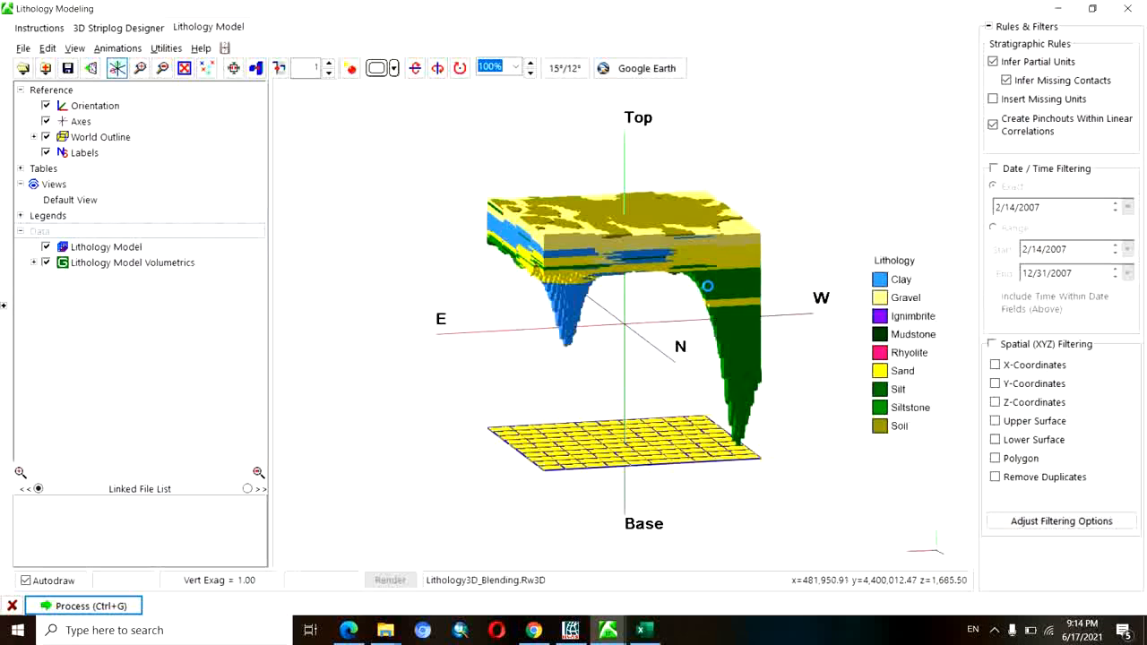